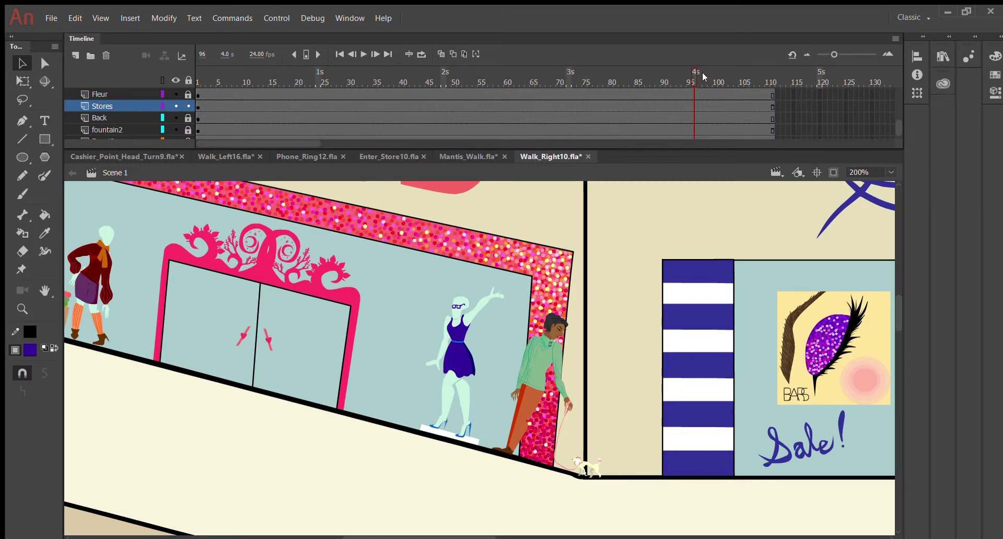
Return the playhead to frame 1 and examine the ground floor around the staircase, fountain and potted plant.
left_click_drag(702, 72, 39, 177)
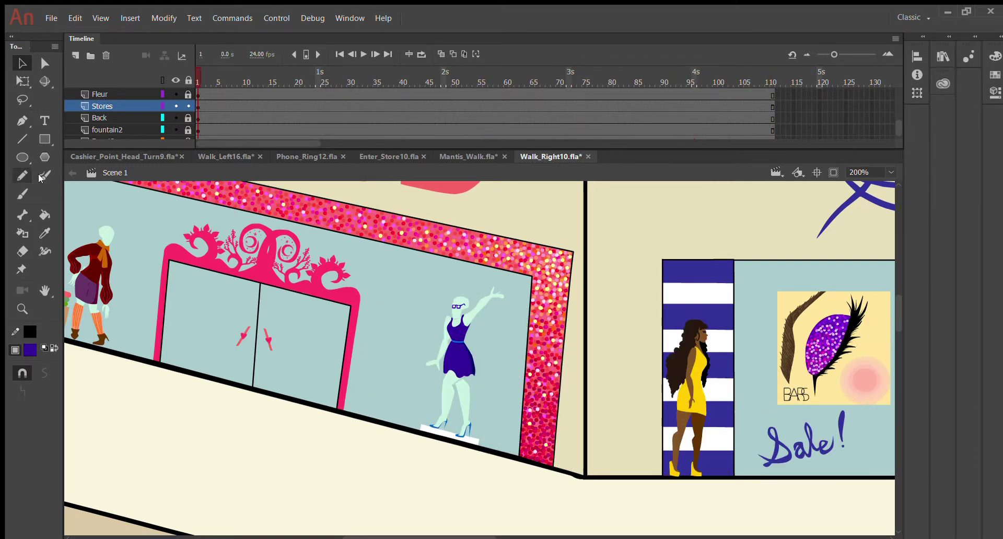
scroll(596, 354, "down", 15)
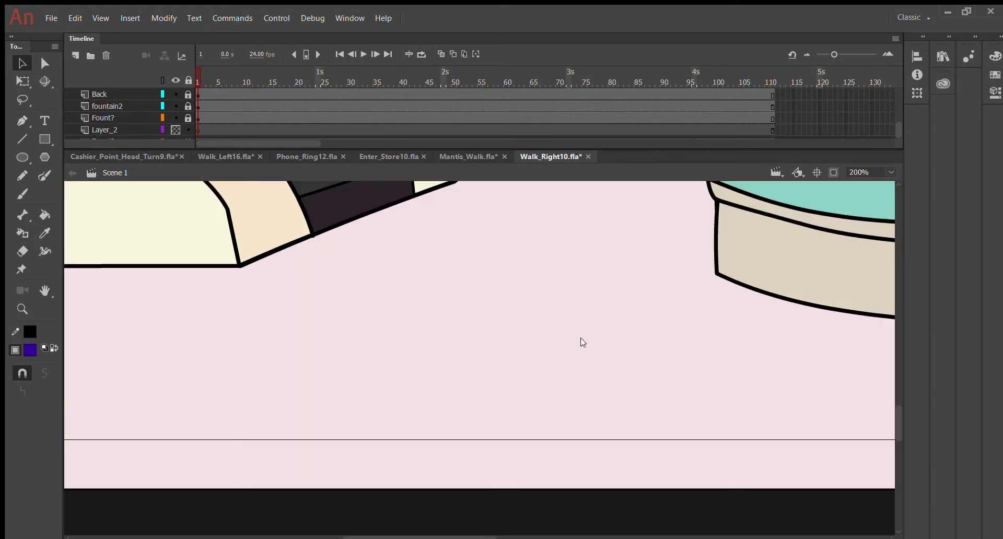
scroll(583, 342, "up", 10)
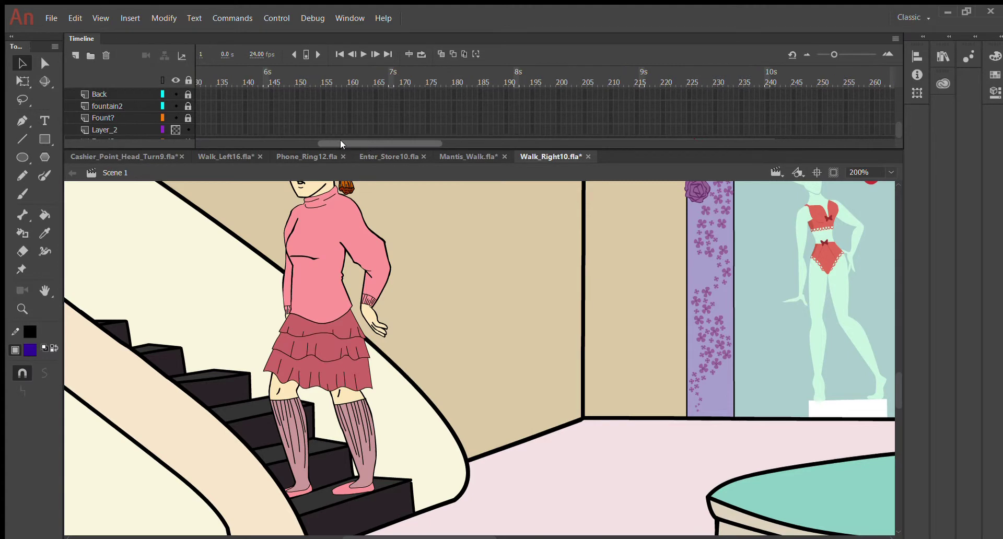
left_click(588, 536)
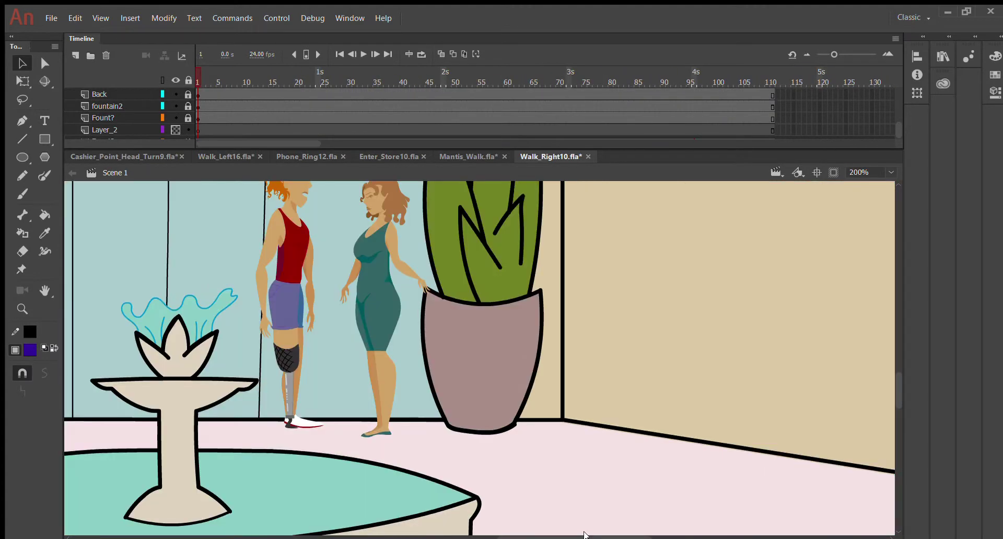
left_click(570, 535)
Advance the playhead to frame 38 and view the yellow-shirted walker beside the staircase at 100% zoom.
left_click_drag(301, 68, 372, 93)
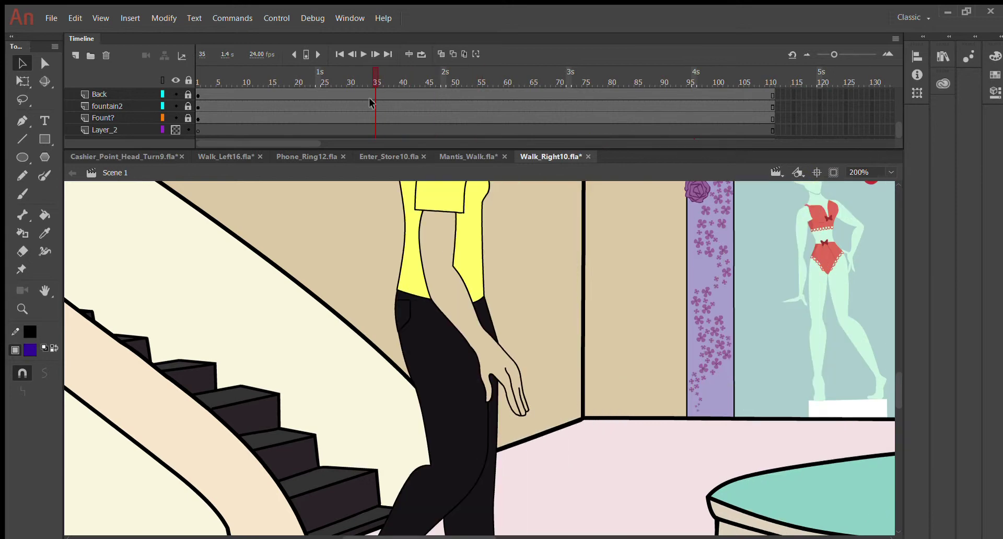
key("ctrl+1")
key("ctrl+2")
key("ctrl+1")
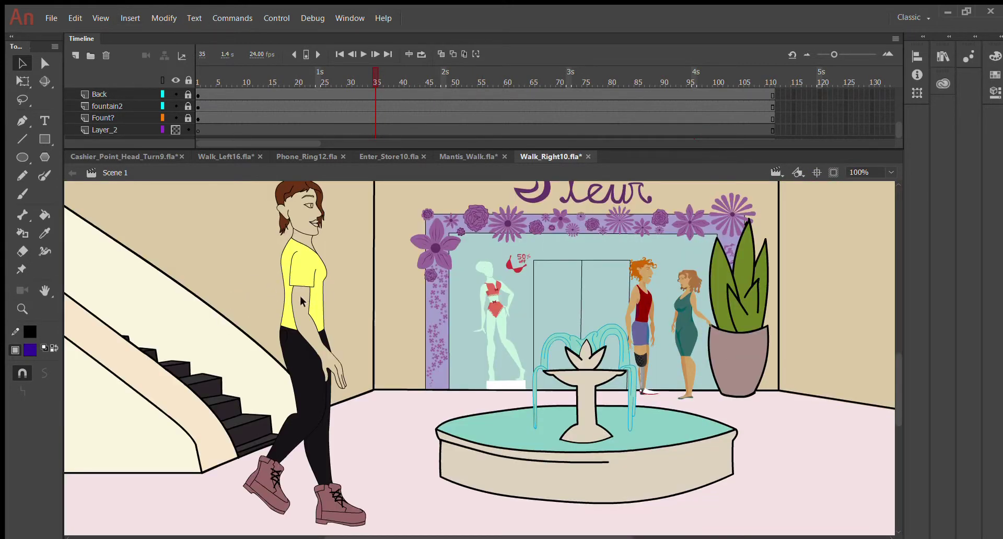
left_click_drag(368, 92, 390, 89)
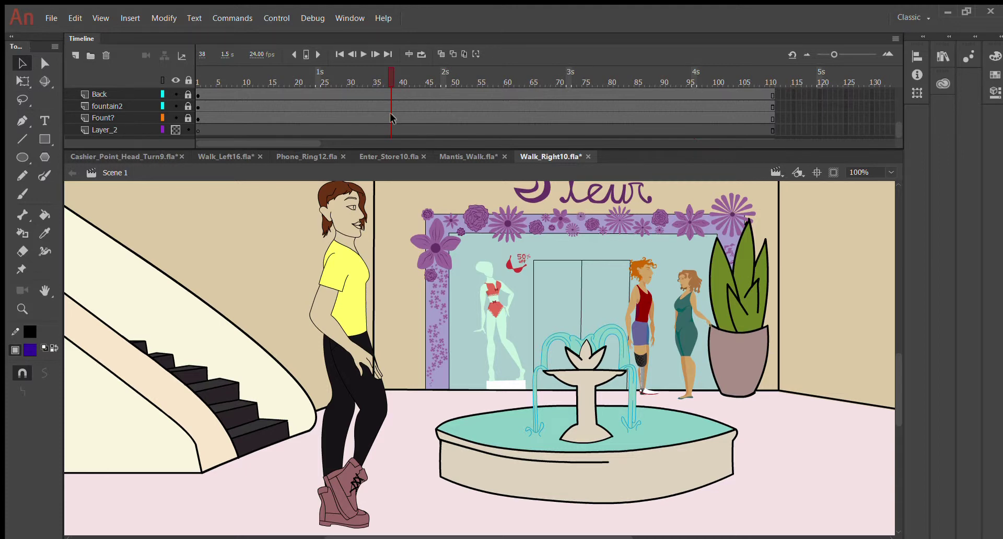
Scrub the walk animation through to frame 111 and return to frame 1 with the Selection tool active.
left_click_drag(463, 68, 774, 159)
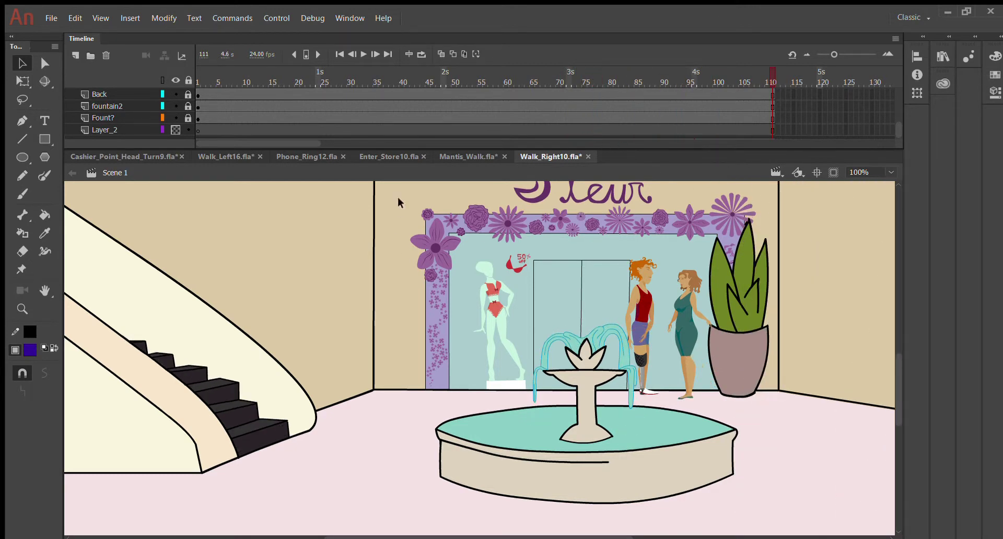
left_click_drag(378, 74, 76, 140)
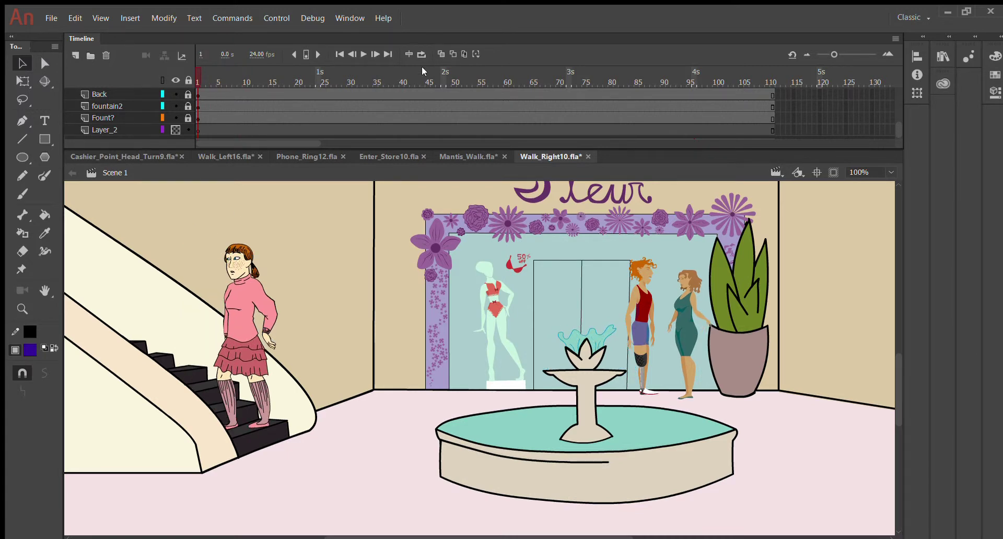
left_click_drag(421, 67, 617, 76)
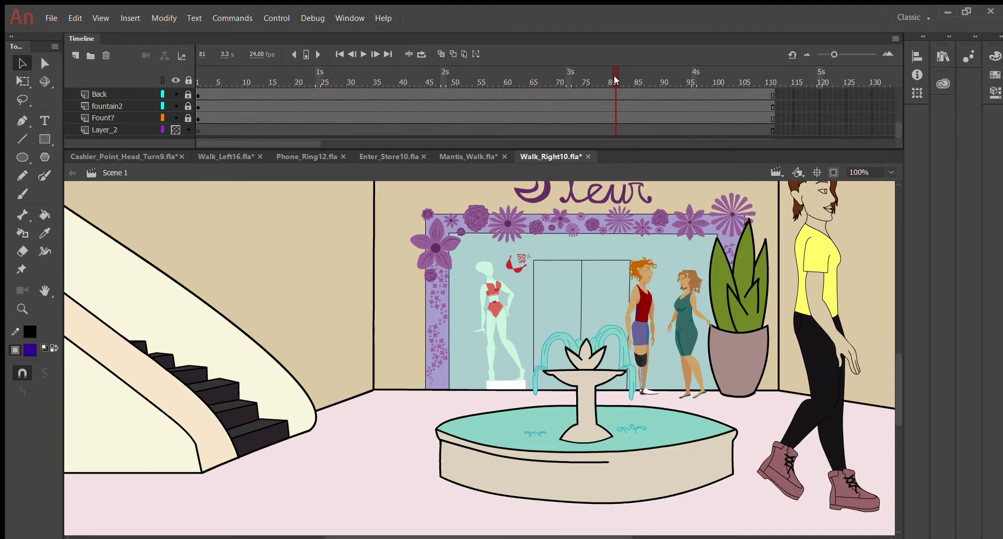
left_click_drag(612, 75, 120, 172)
key("p")
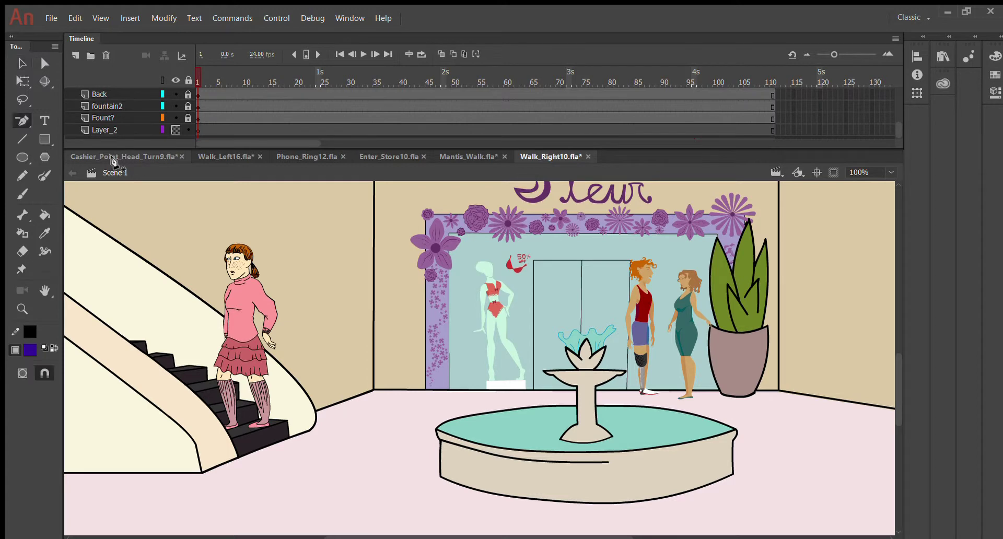
left_click(22, 62)
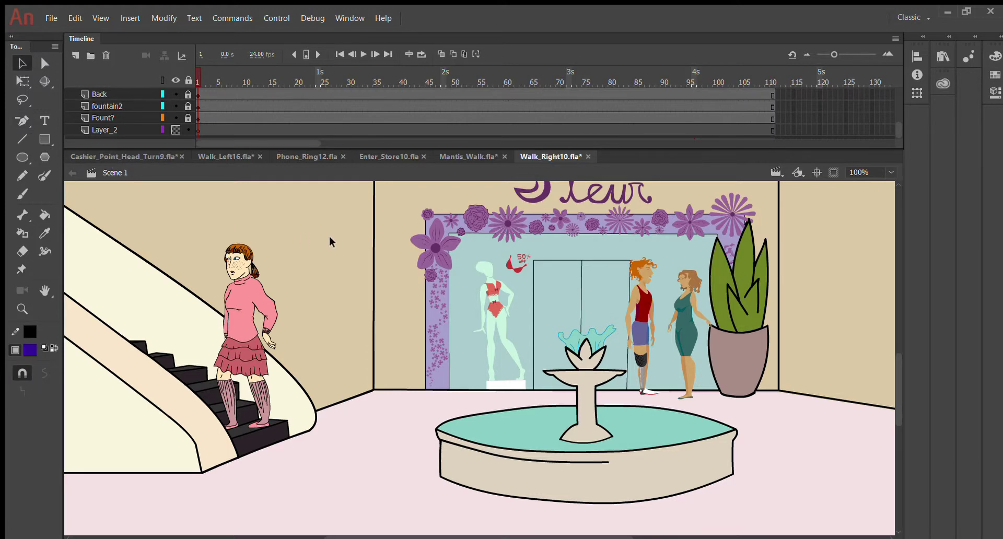
Examine the whole two-storey mall scene at 50% zoom and the area between the upper stores and Fleur at 100%.
key("ctrl+minus")
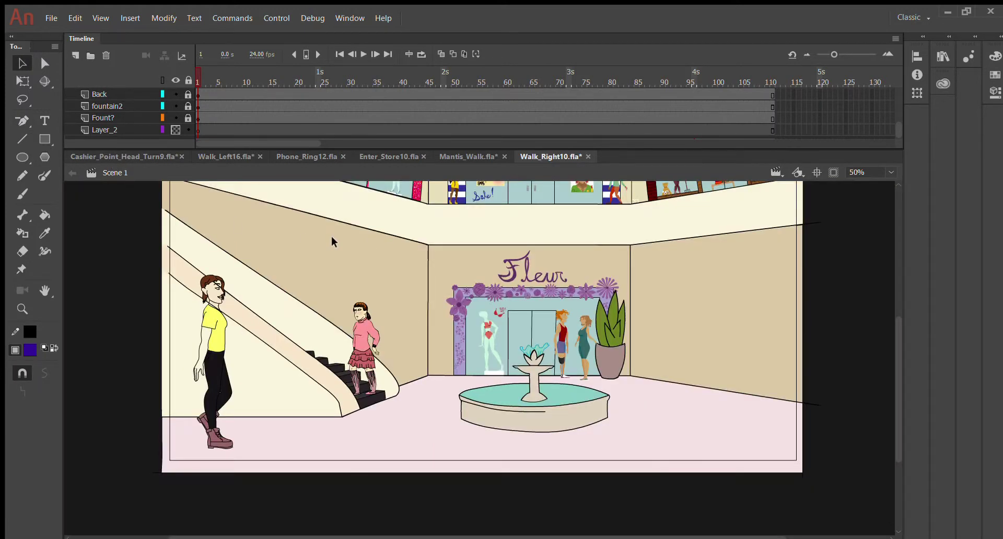
key("ctrl+equal")
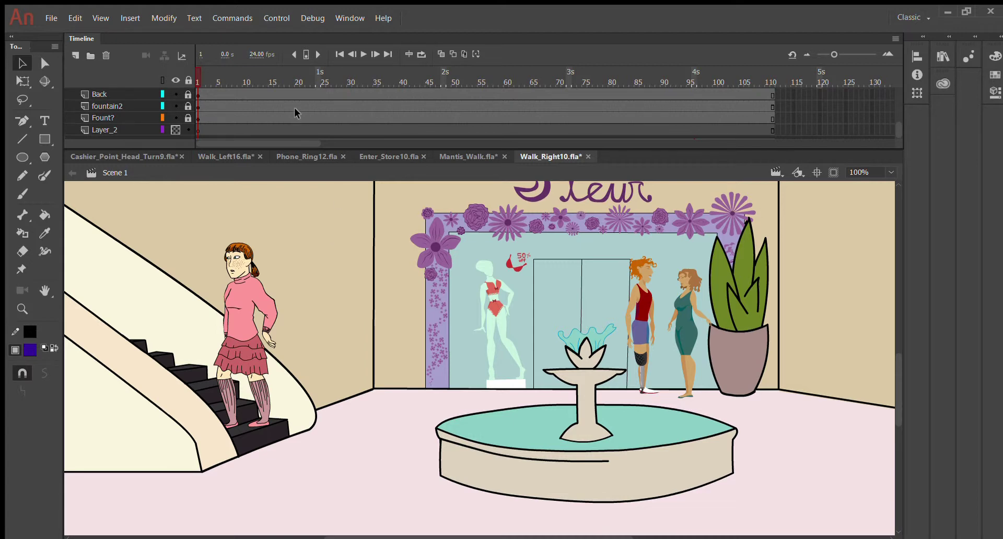
left_click_drag(324, 75, 194, 105)
scroll(384, 402, "up", 5)
scroll(384, 402, "up", 3)
scroll(403, 376, "down", 3)
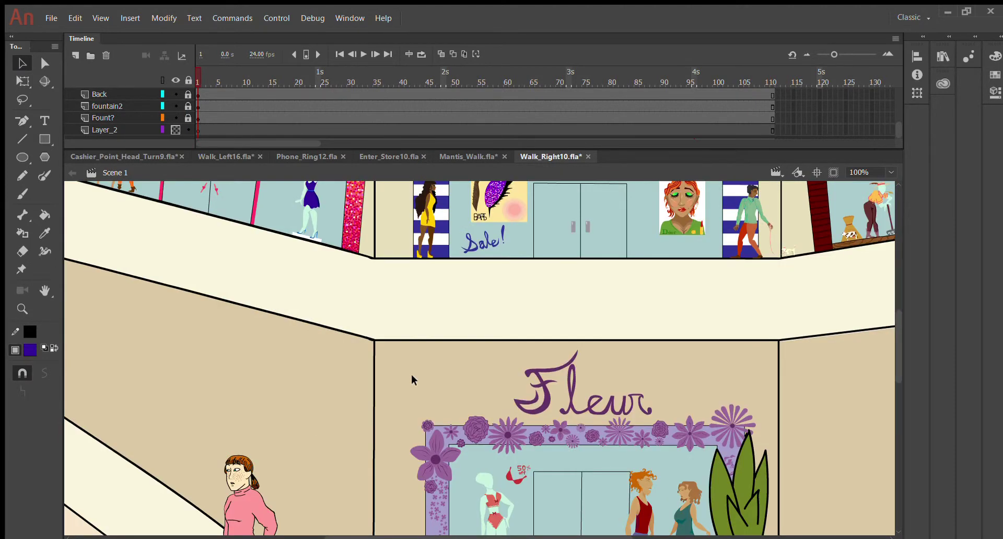
key("ctrl+minus")
key("ctrl+equal")
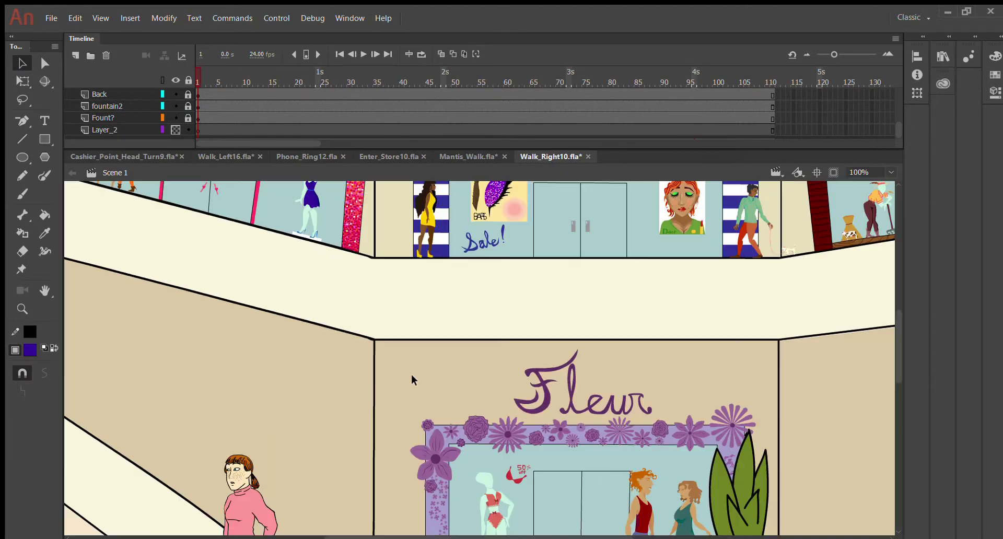
key("ctrl+minus")
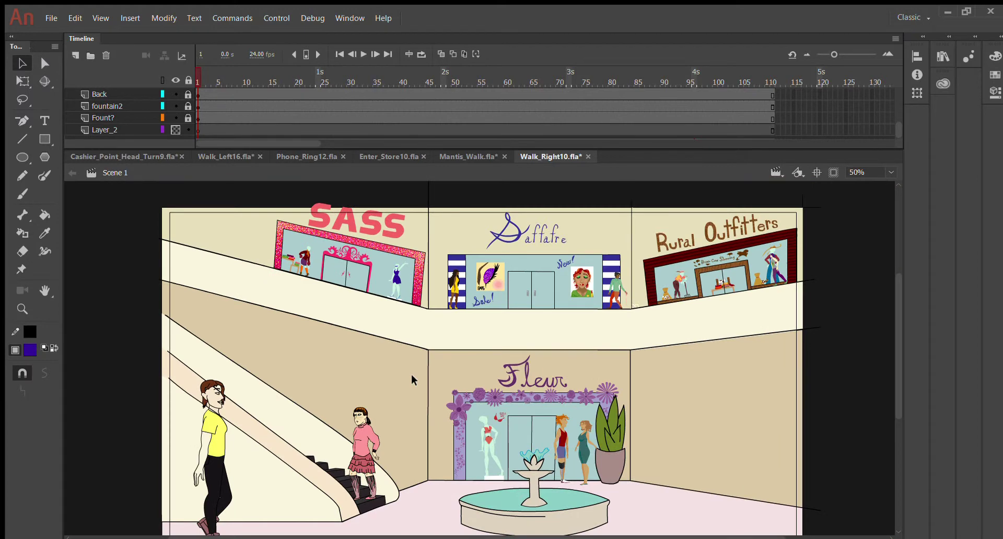
key("ctrl+equal")
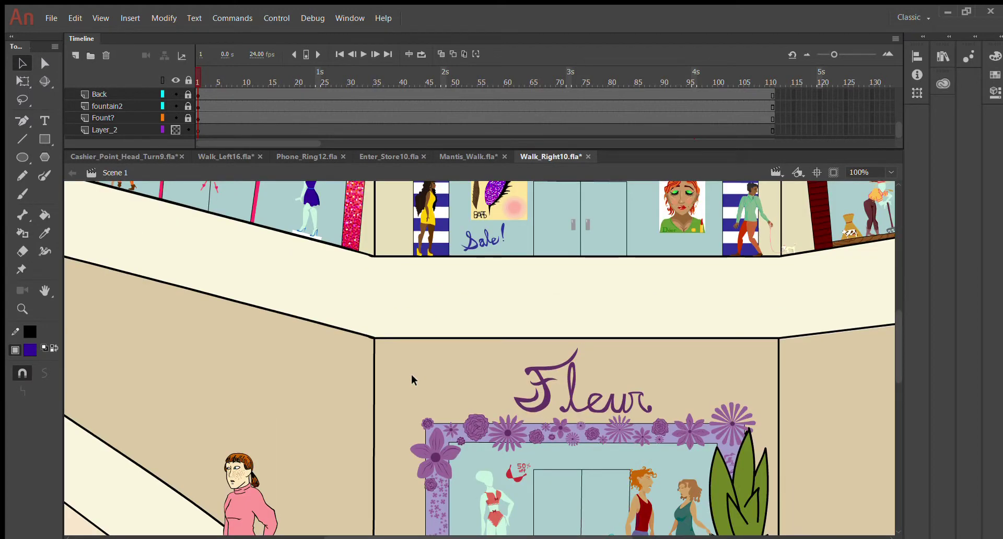
Inspect the ground floor from the Fleur storefront down to the fountain basin and the lower stage edge.
scroll(381, 375, "down", 8)
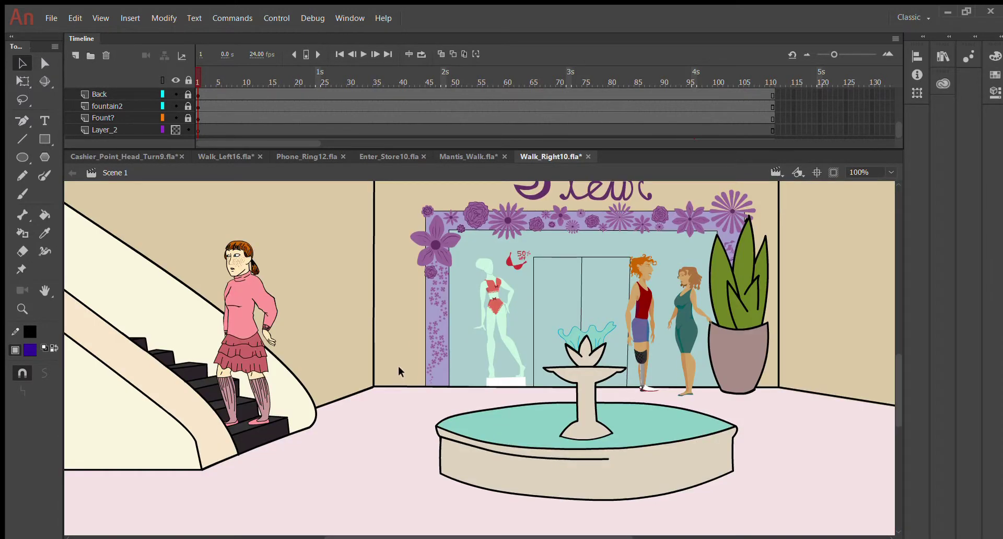
scroll(398, 364, "down", 3)
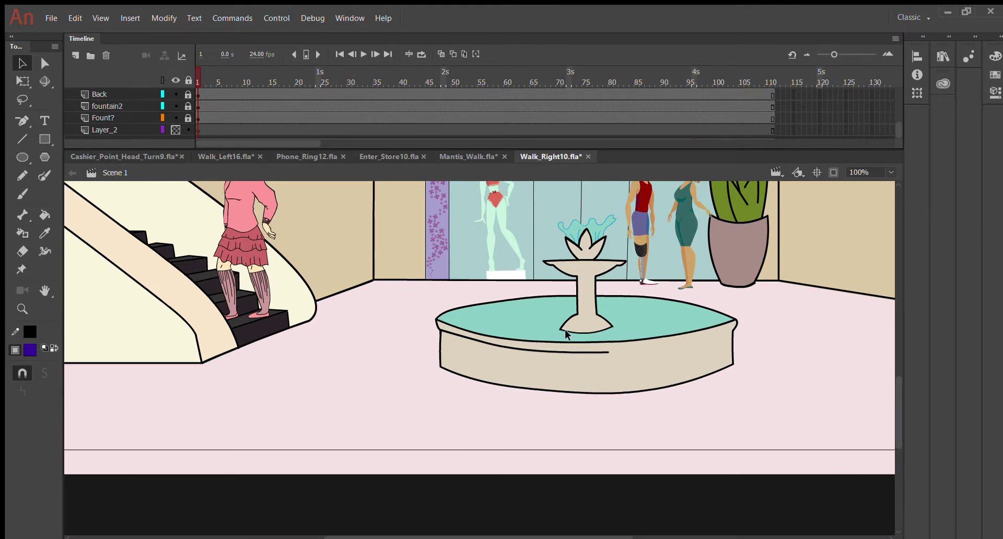
scroll(570, 332, "down", 3)
scroll(570, 326, "up", 12)
scroll(590, 364, "down", 6)
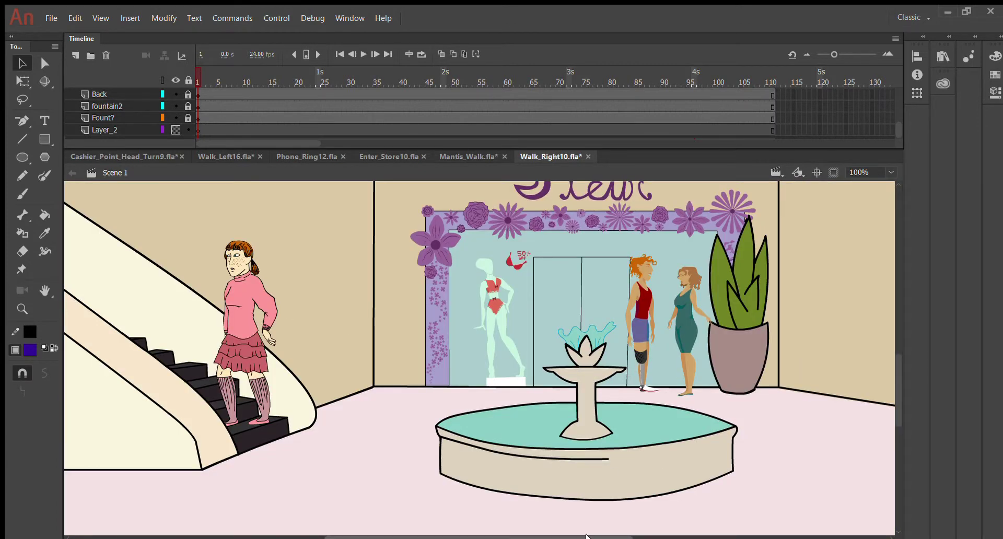
Inspect the couple standing between the fountain and the potted plant at 400% zoom, from their feet to their faces.
left_click_drag(586, 535, 631, 535)
key("ctrl+equal")
key("ctrl+equal")
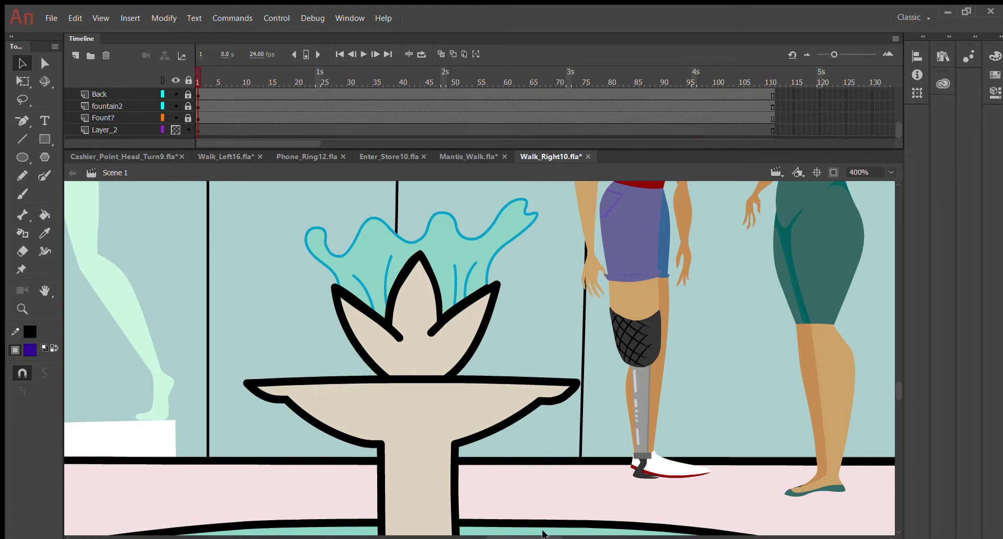
left_click_drag(549, 535, 571, 488)
scroll(491, 321, "up", 3)
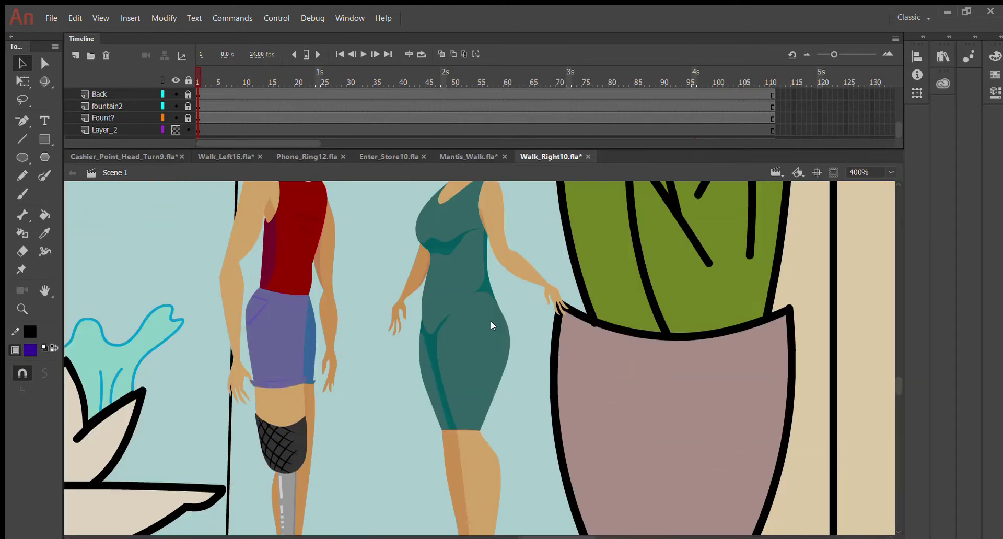
scroll(431, 381, "down", 2)
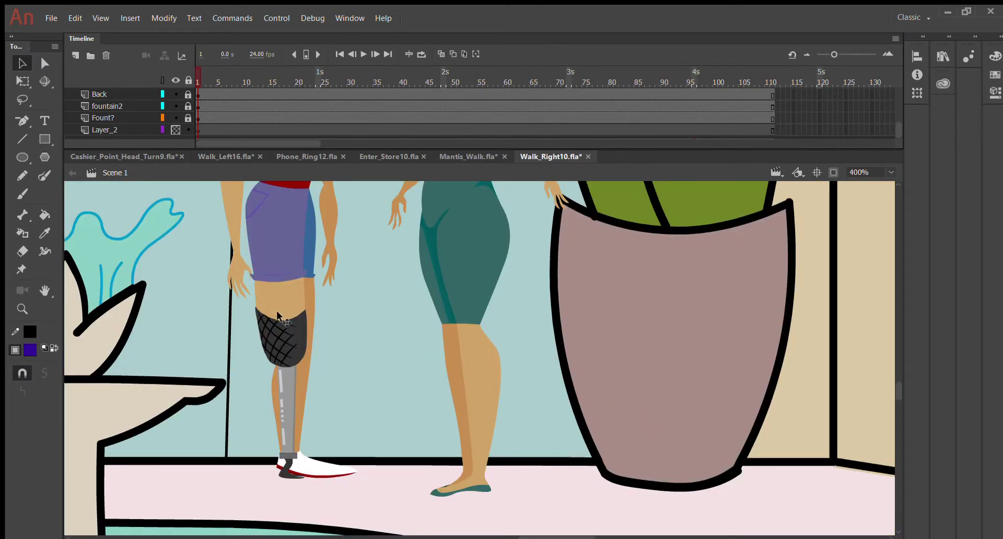
scroll(280, 313, "up", 4)
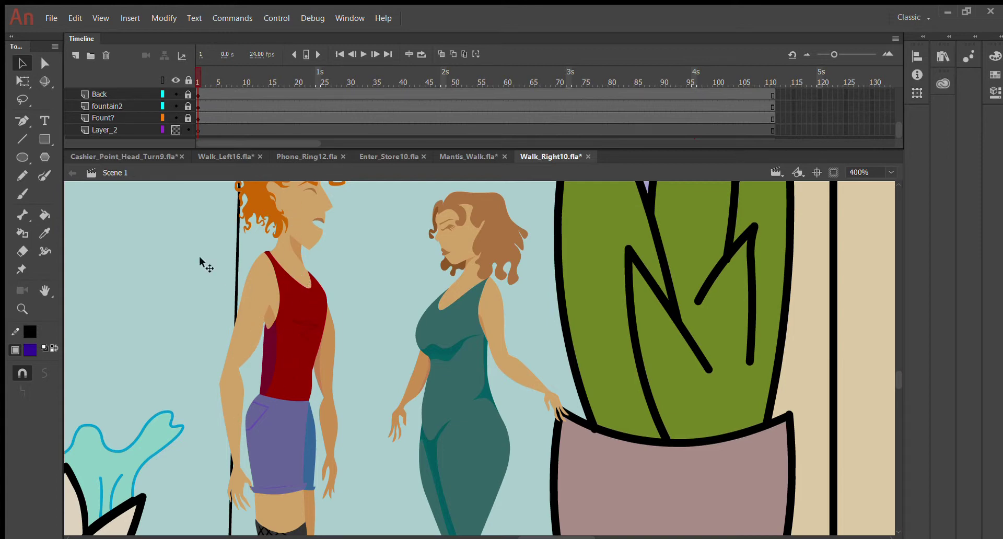
Select the Stores layer's window fill behind the couple and clear the selection.
key("ctrl+shift+v")
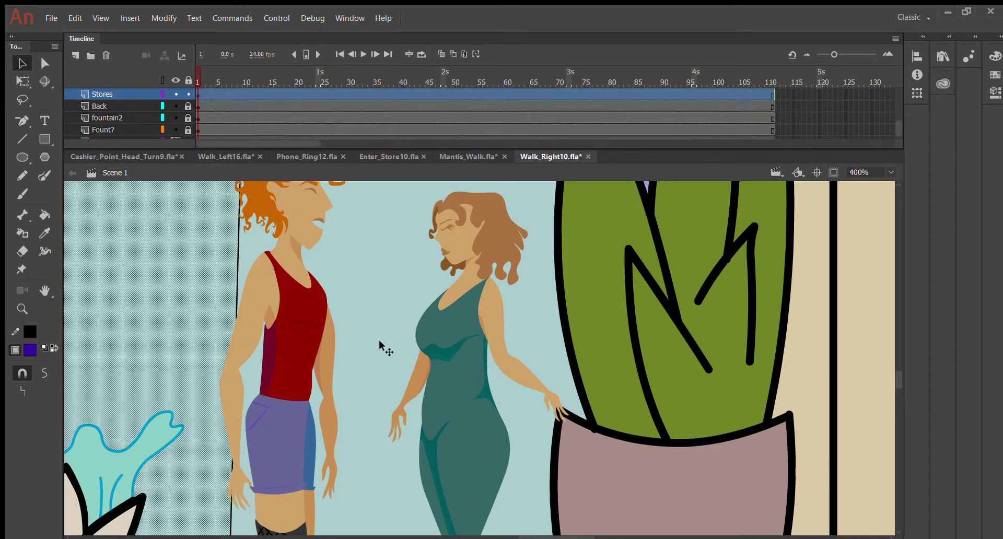
left_click(387, 297)
scroll(387, 295, "up", 3)
scroll(392, 300, "down", 3)
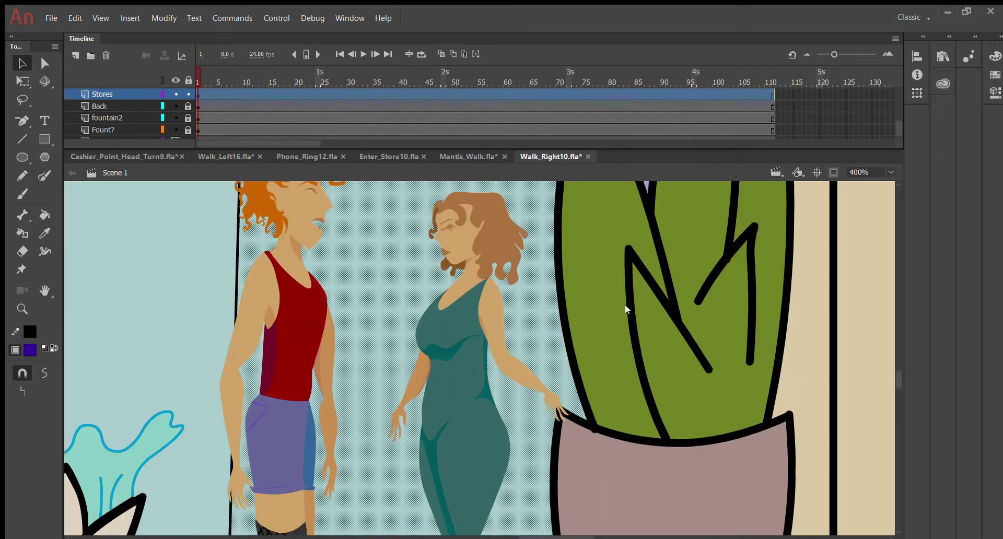
left_click(814, 355)
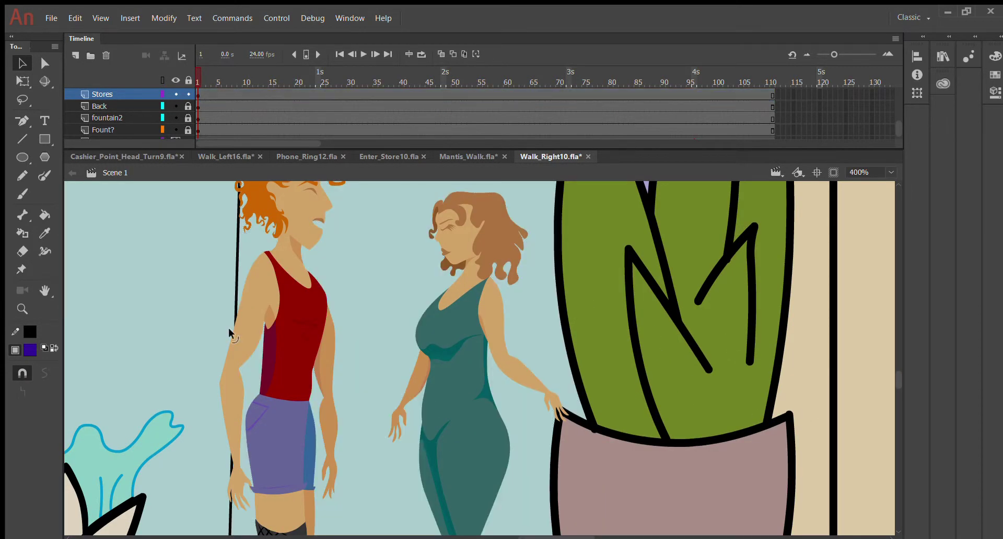
Examine the couple's heads, the prosthetic leg and the flower border beneath the Fleur sign.
scroll(296, 306, "up", 3)
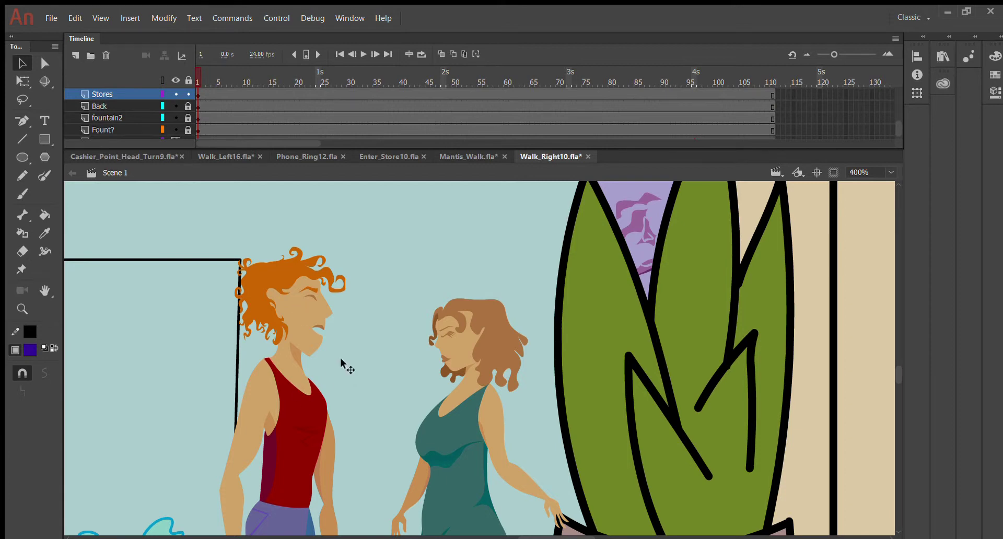
scroll(340, 359, "down", 9)
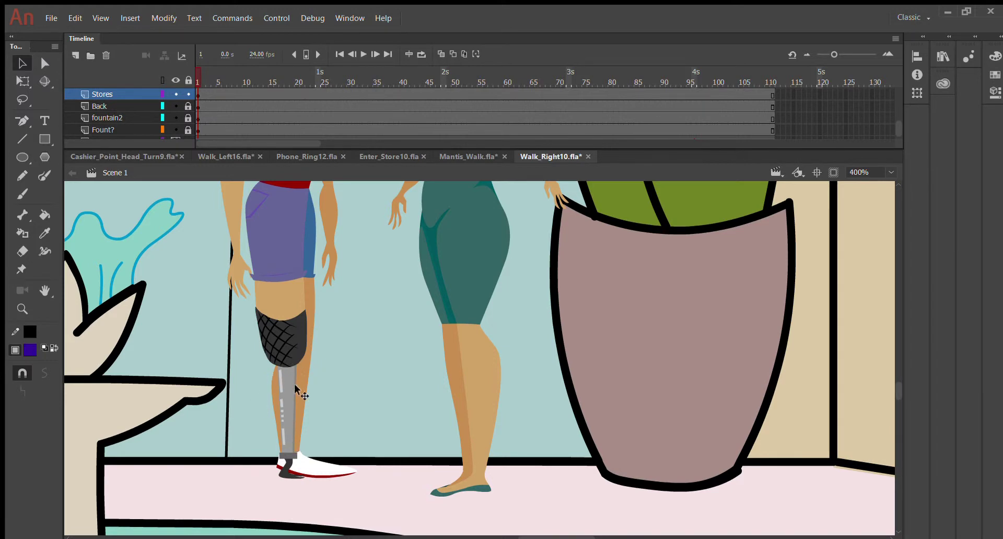
scroll(284, 253, "up", 10)
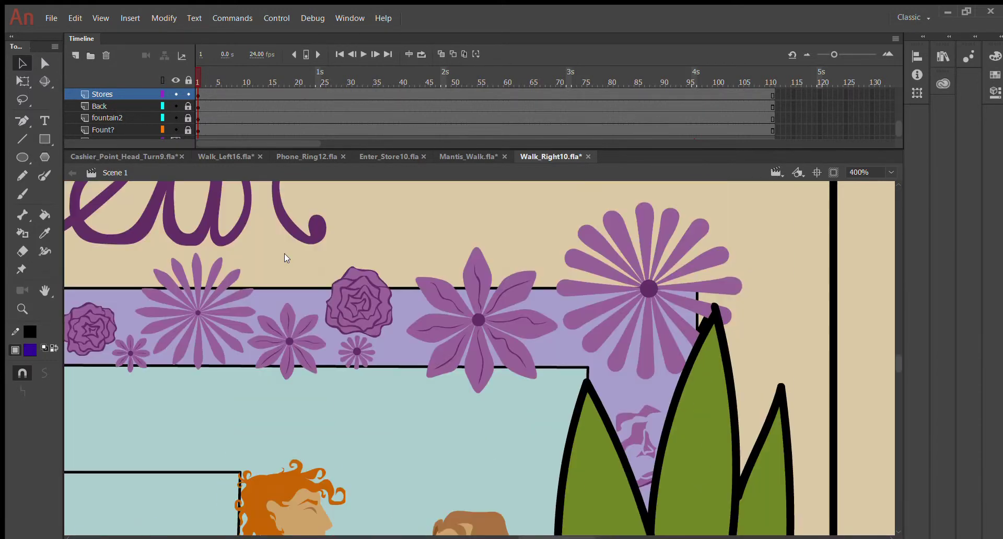
Inspect the upper store's Dóor makeup poster and the green-sweatered dog walker beside it at up to 800% zoom.
scroll(284, 253, "down", 3)
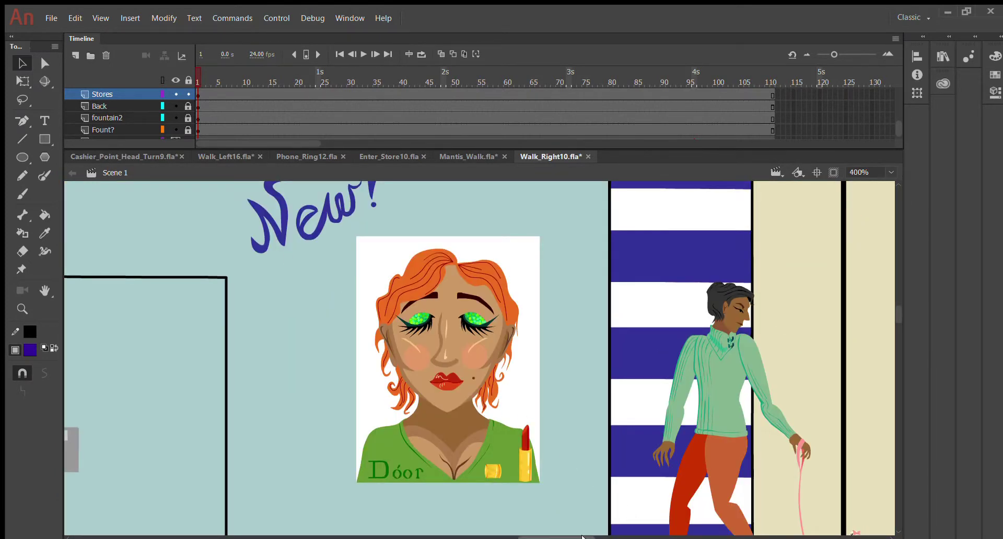
scroll(634, 528, "right", 10)
scroll(634, 528, "left", 8)
scroll(585, 512, "left", 4)
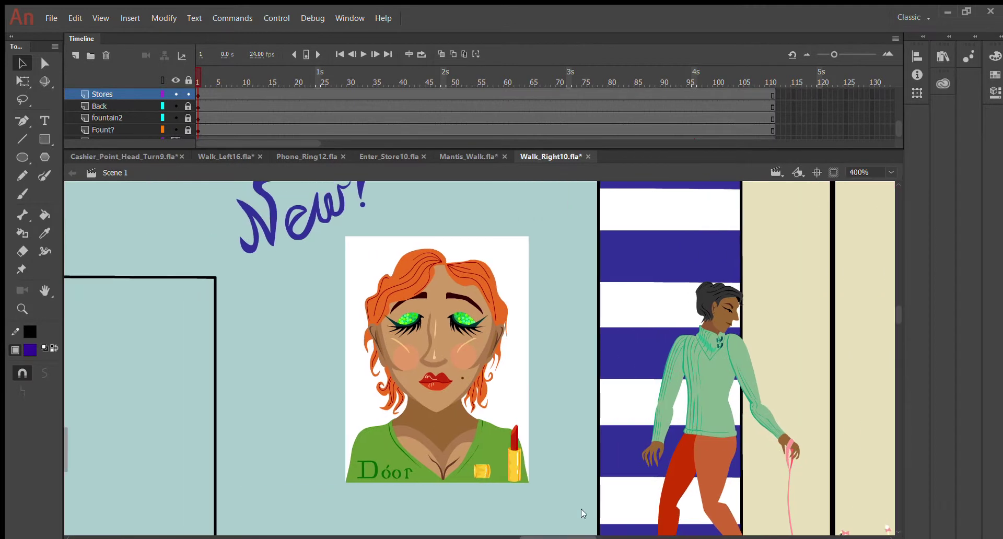
scroll(585, 512, "right", 8)
scroll(590, 507, "left", 6)
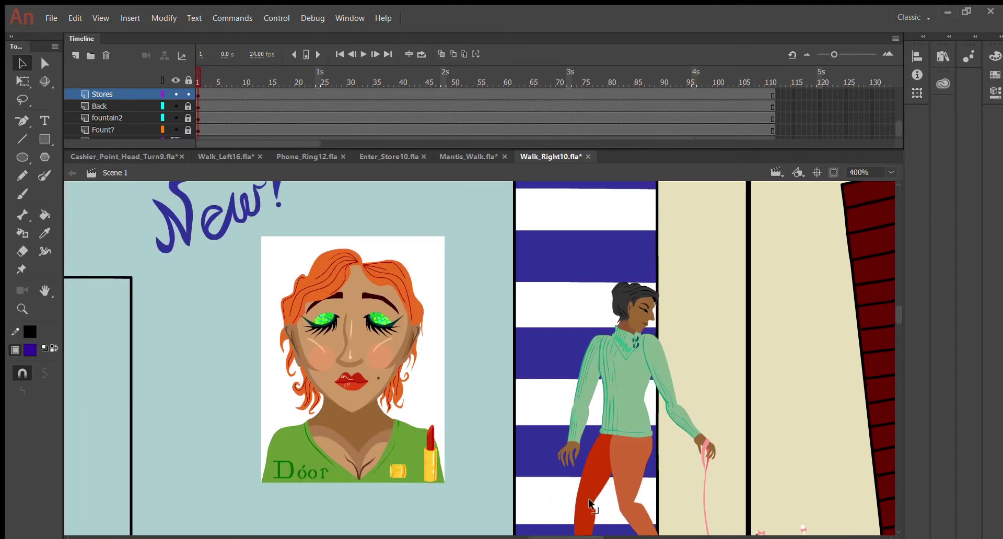
key("ctrl+equal")
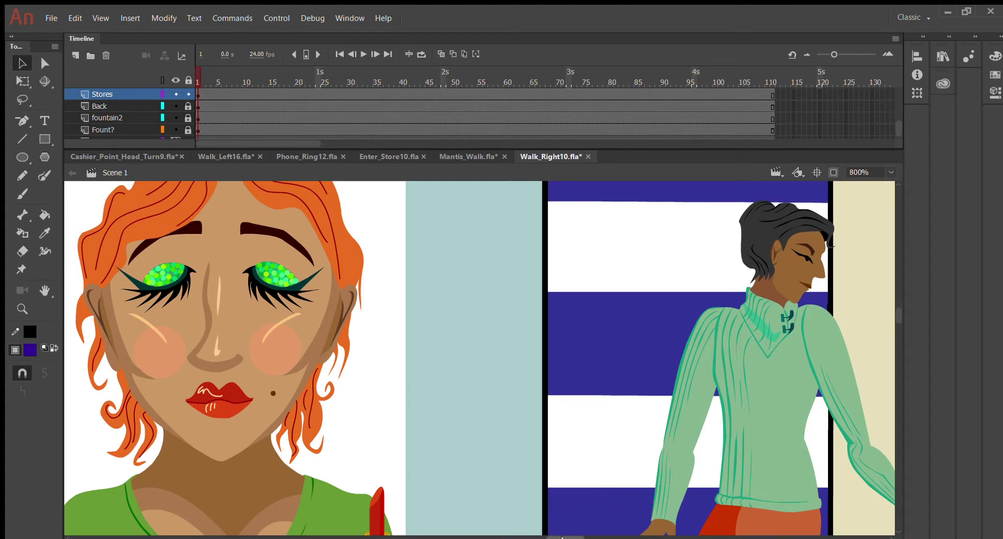
Go to frame 15 and select the Dóor poster's face fill, followed by the teal store window fill.
mouse_move(562, 537)
left_mouse_down()
mouse_move(544, 534)
mouse_move(564, 536)
mouse_move(555, 536)
left_mouse_up()
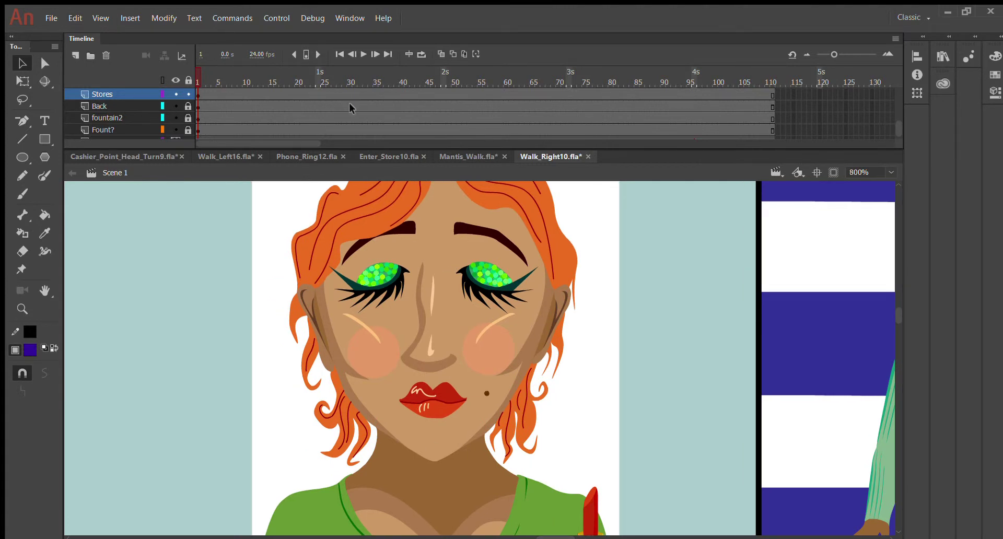
left_click_drag(335, 71, 270, 102)
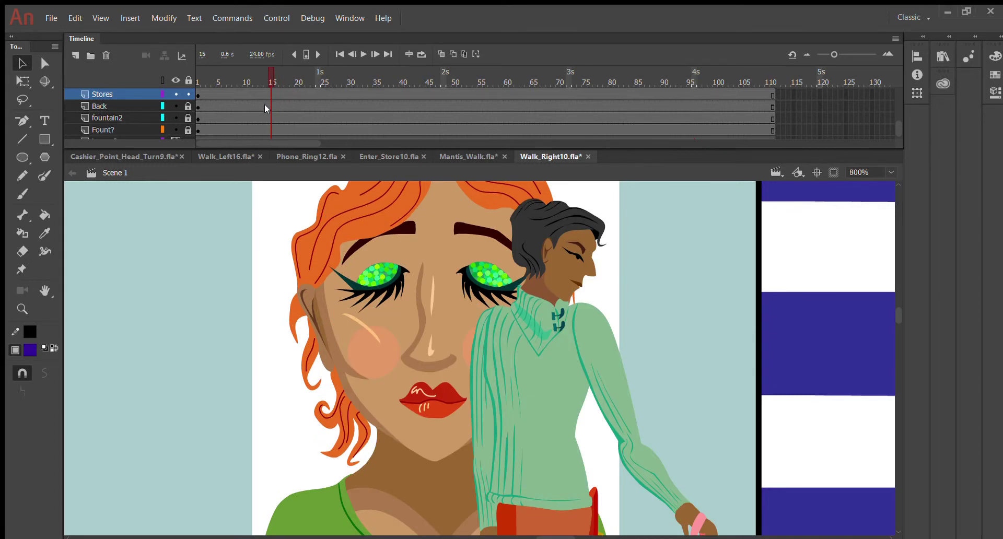
left_click(370, 385)
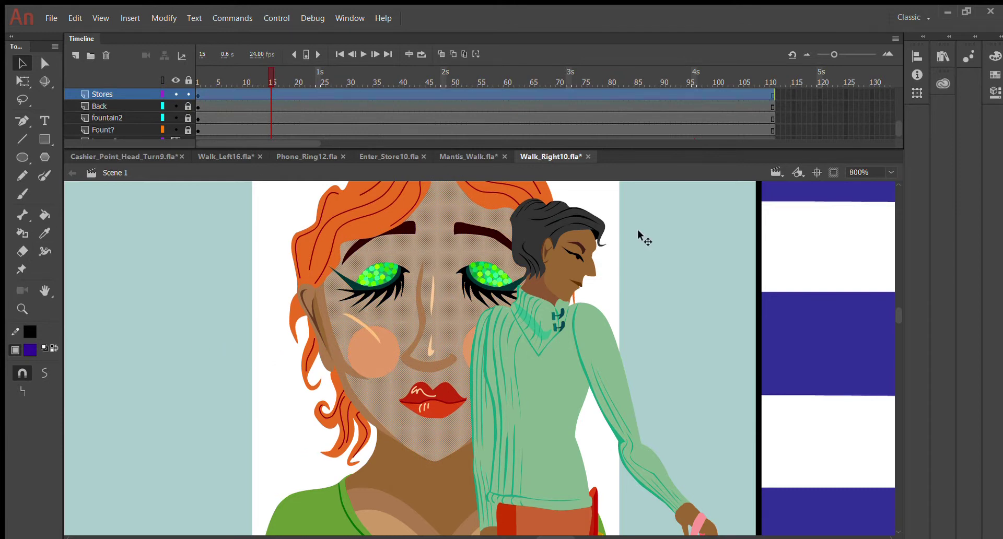
left_click(729, 261)
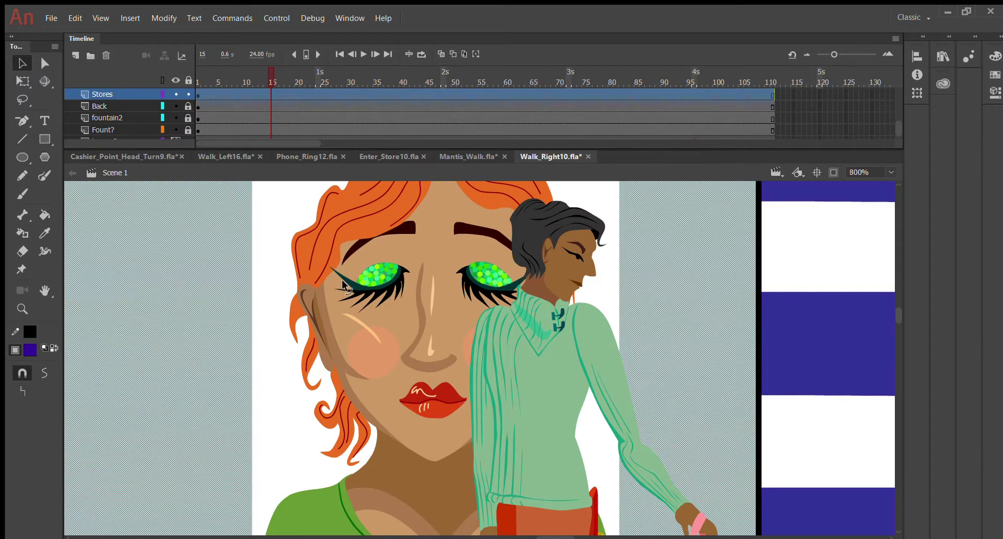
Clear the store window selection and lock the Stores layer.
scroll(571, 263, "up", 2)
scroll(570, 267, "up", 3)
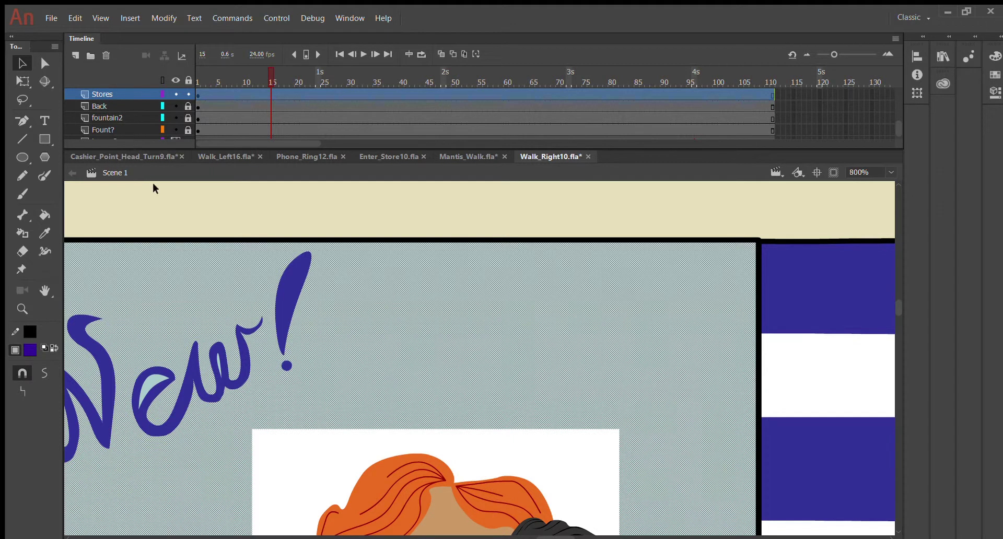
key("Escape")
left_click(188, 94)
Examine the Dóor poster at frame 15, from the glittery eyelids to the lettering, with the dog walker in front.
scroll(303, 275, "down", 8)
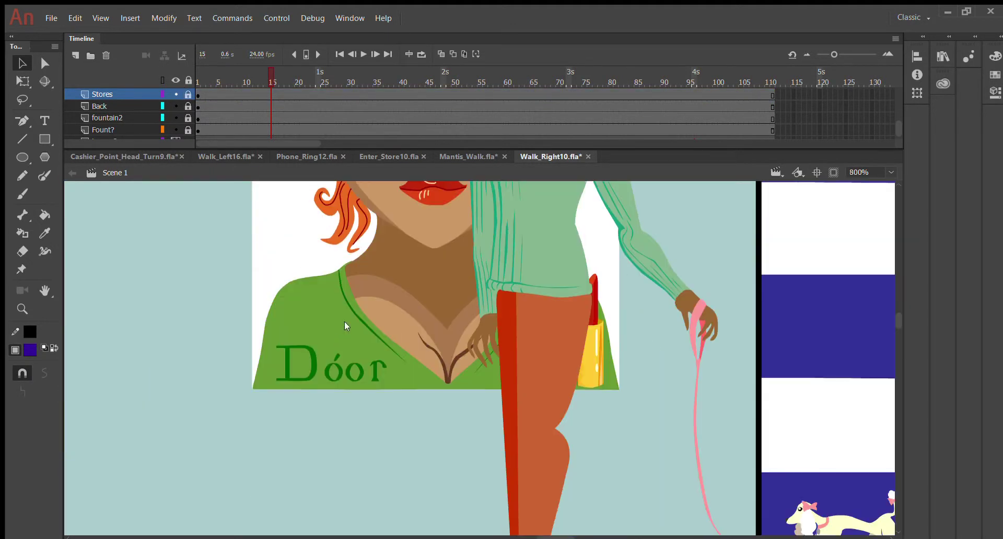
scroll(344, 321, "up", 3)
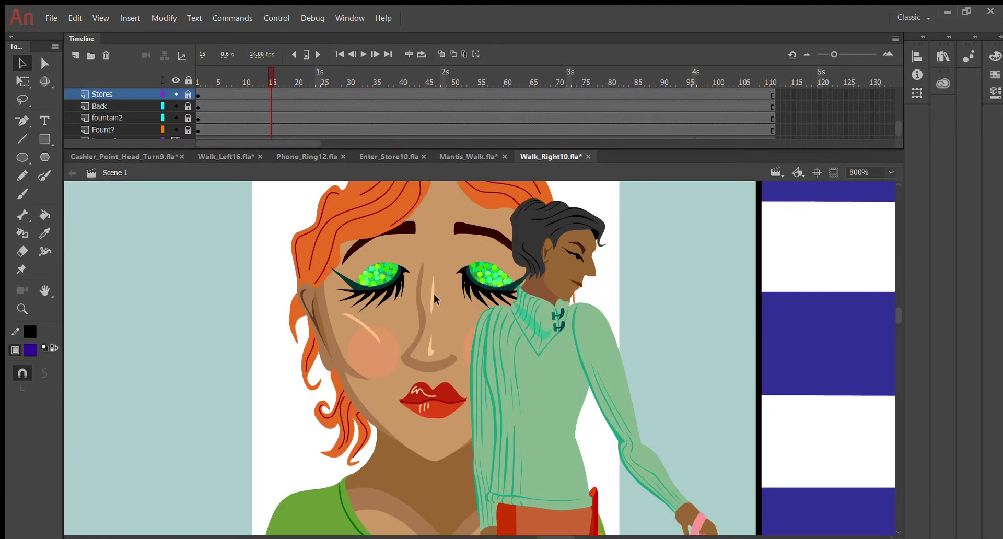
scroll(542, 421, "down", 2)
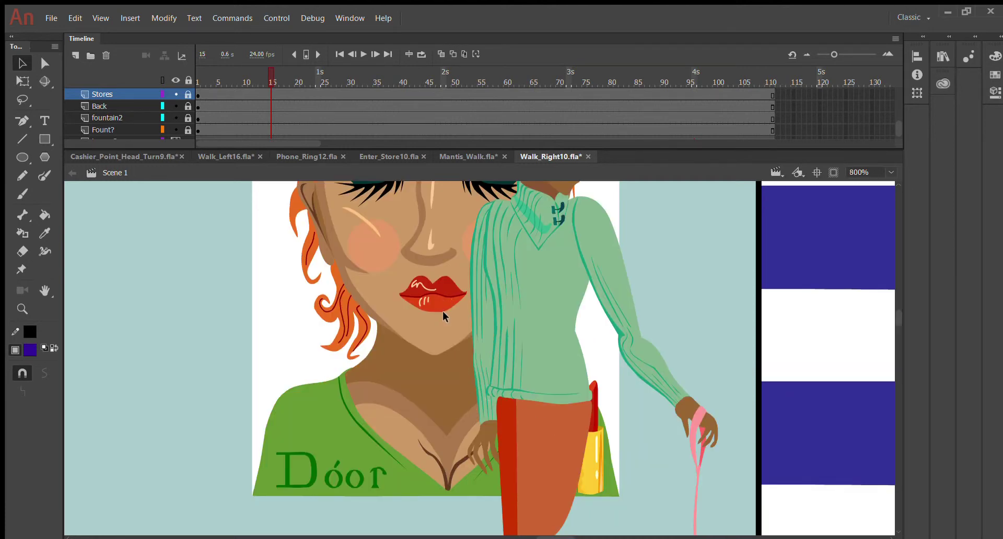
scroll(406, 324, "up", 4)
scroll(403, 277, "down", 2)
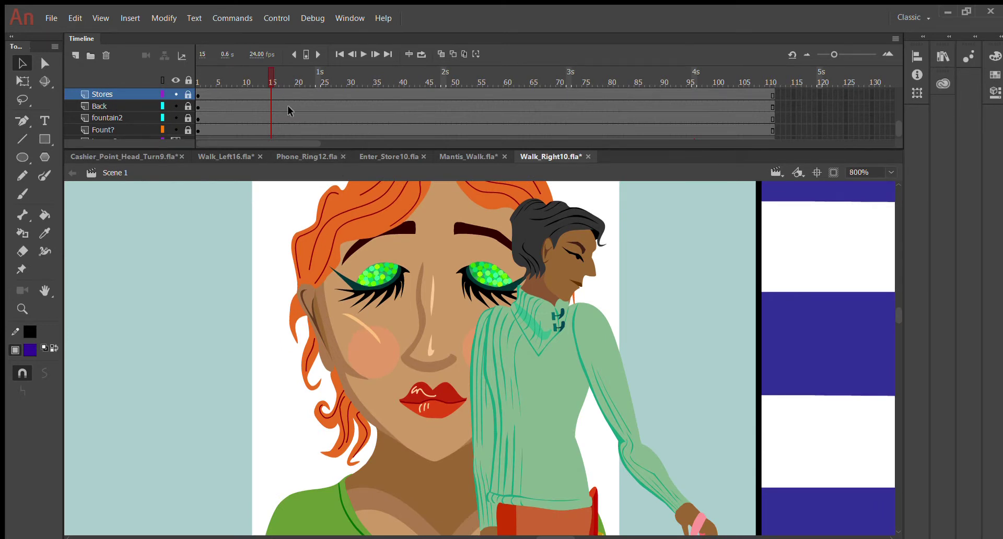
Go to frame 30 and examine the whole Dóor poster, including the lettering and lipstick, at 800% and 400% zoom.
mouse_move(337, 78)
left_mouse_down()
mouse_move(385, 79)
mouse_move(327, 79)
mouse_move(349, 79)
left_mouse_up()
scroll(436, 392, "down", 3)
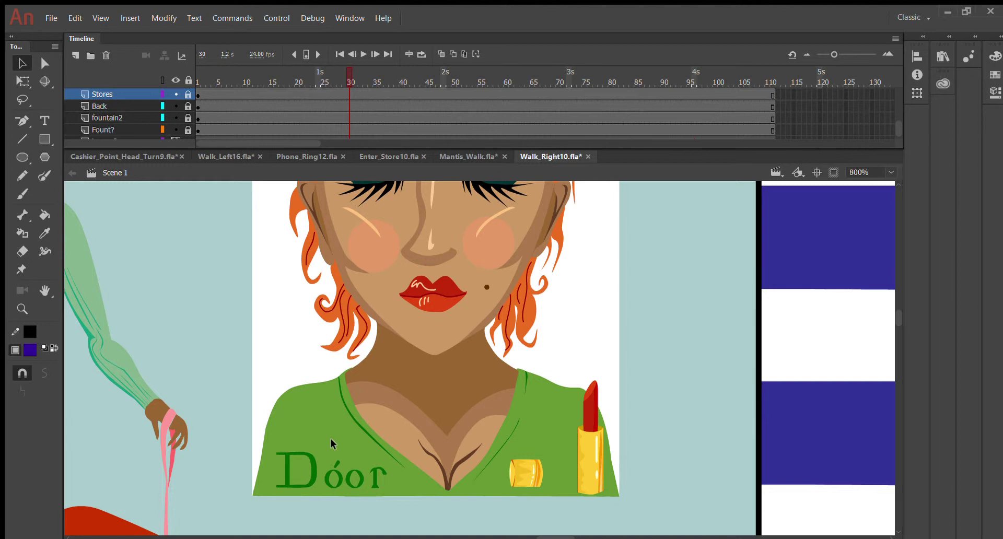
scroll(562, 296, "up", 3)
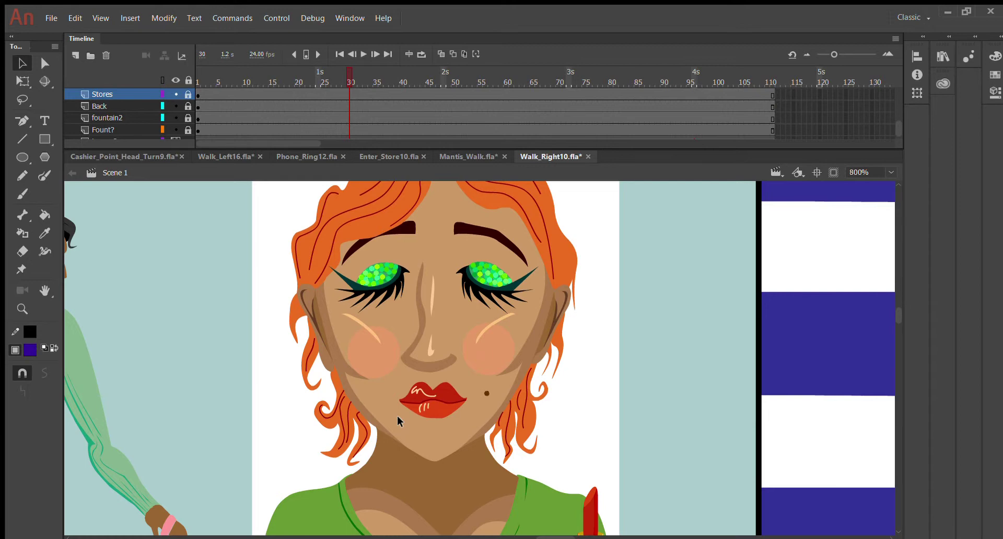
key("ctrl+minus")
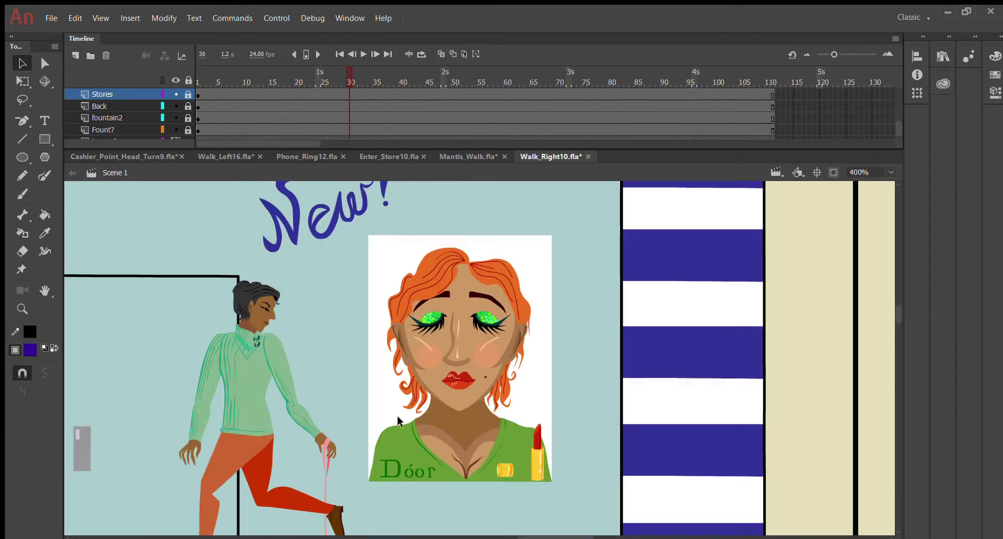
Return to frame 1 and inspect the BARS eyeshadow poster above the Sale! lettering at up to 800% zoom.
left_click_drag(349, 76, 174, 130)
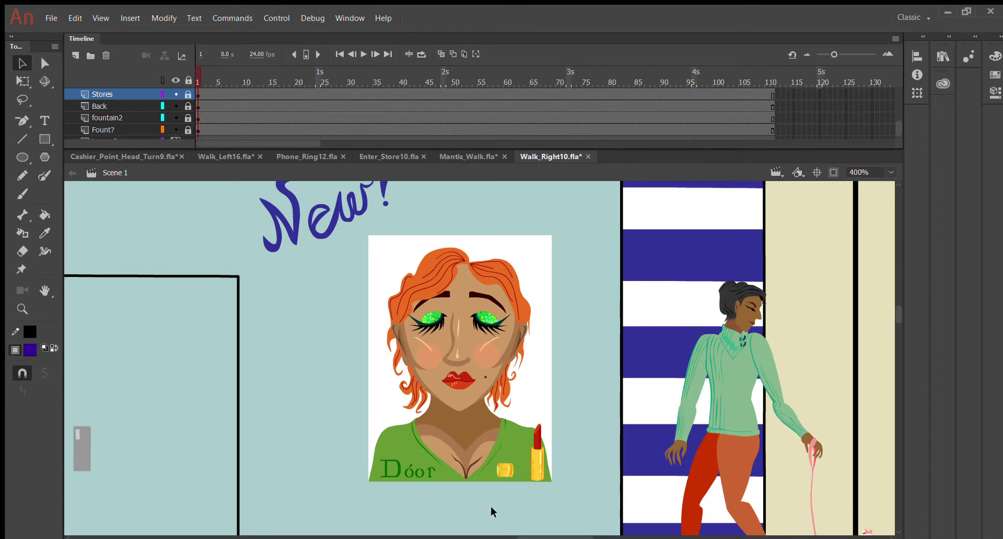
left_click_drag(547, 535, 480, 503)
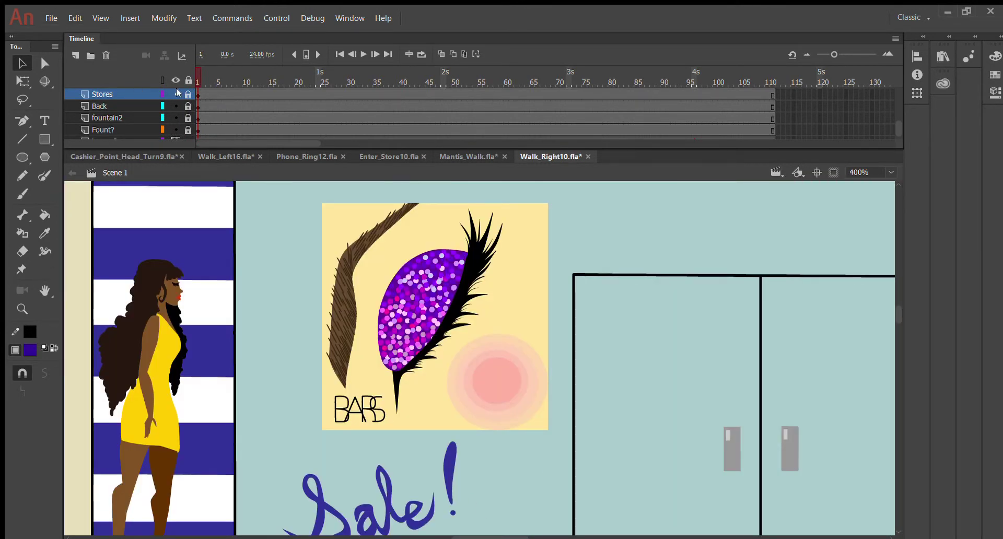
left_click_drag(198, 79, 164, 136)
key("ctrl+equal")
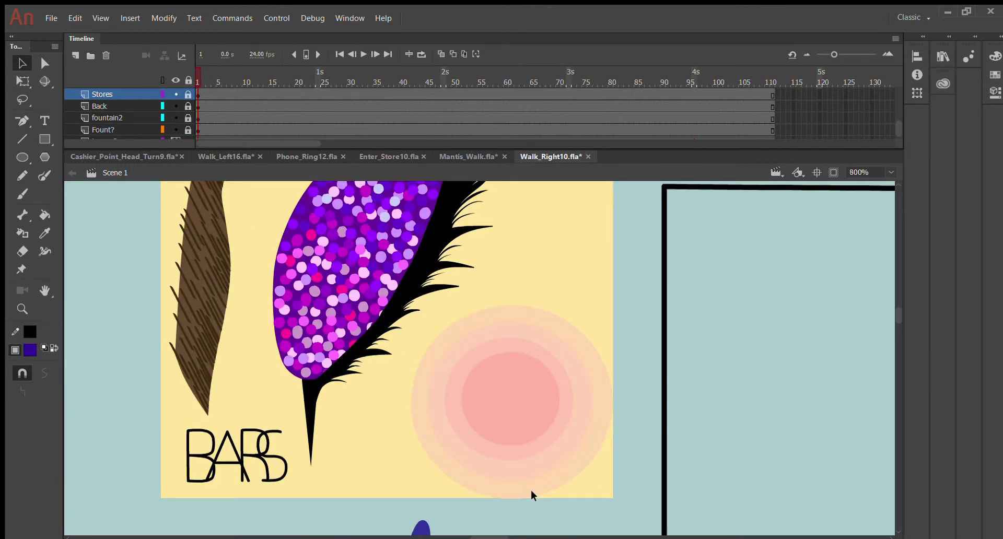
Preview the walk of the woman in the yellow dress between frames 1 and 20 beside the BARS poster.
left_click_drag(486, 534, 464, 521)
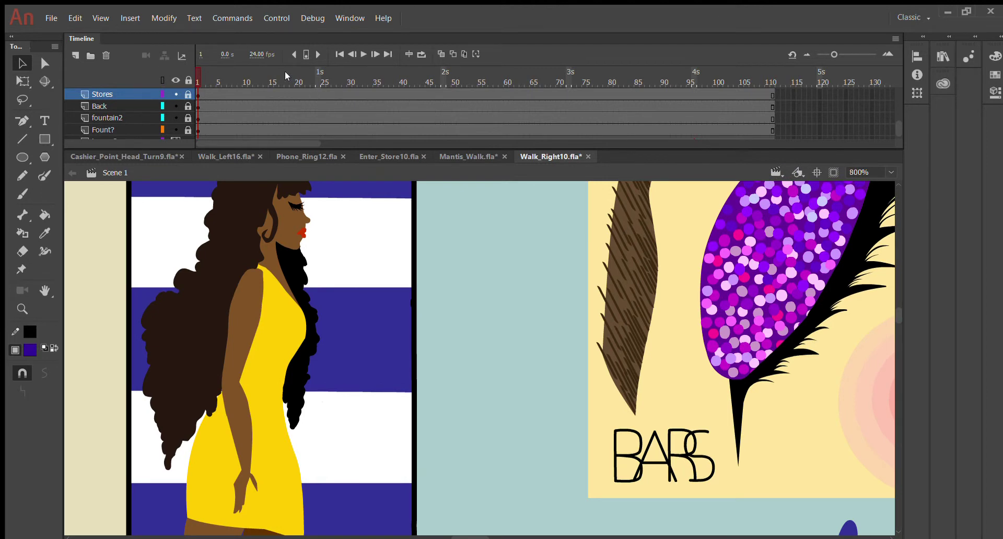
left_click(286, 70)
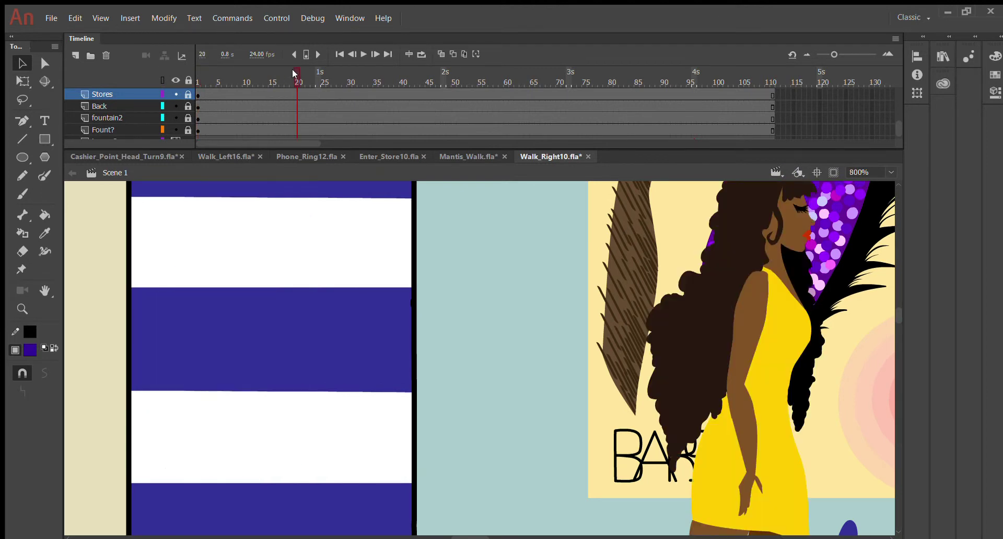
left_click(198, 73)
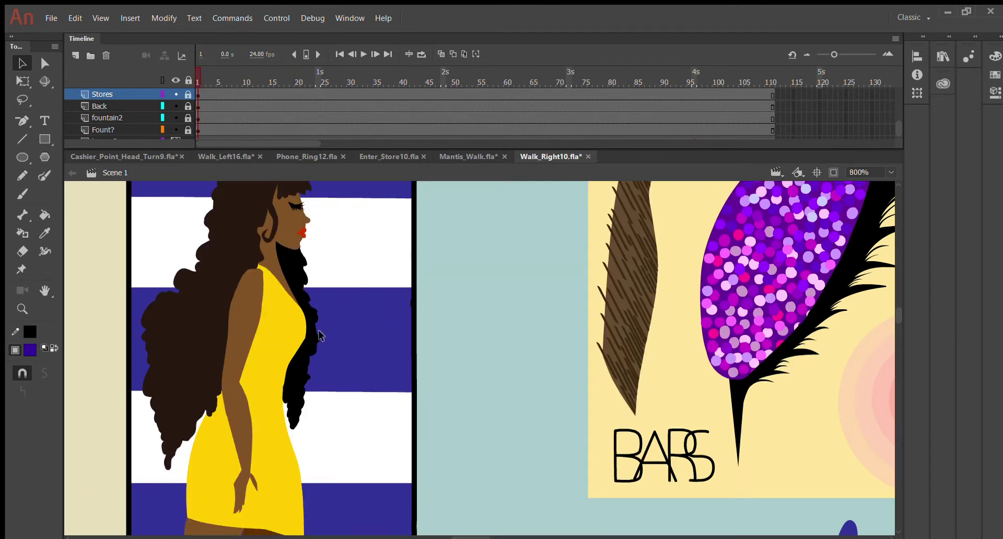
key("period")
key("comma")
scroll(317, 330, "down", 3)
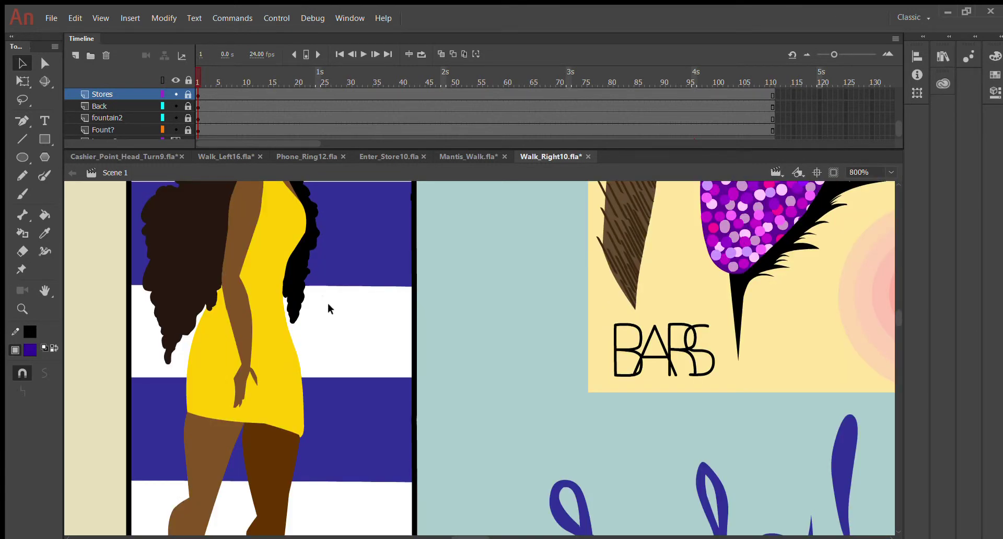
key("ctrl+minus")
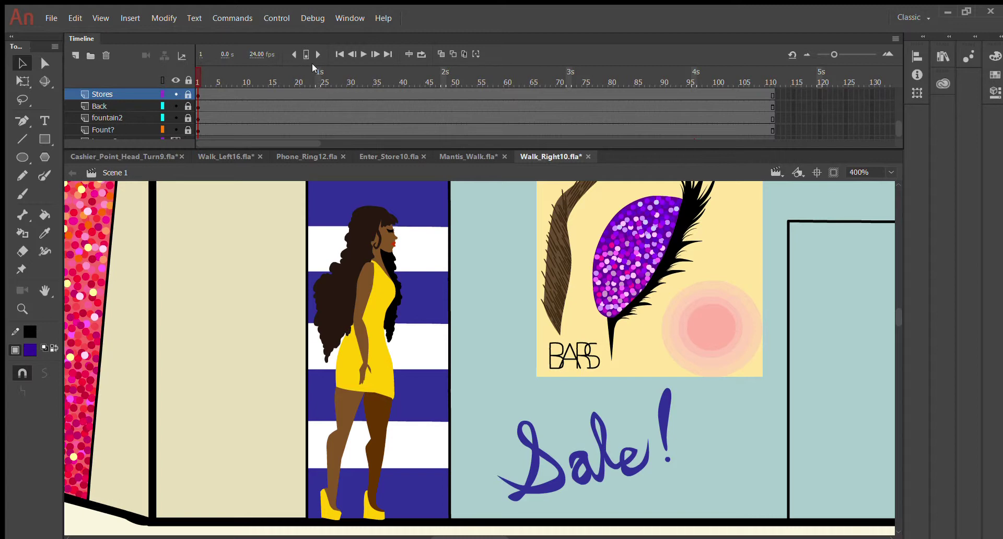
Scrub the timeline to frame 3 and inspect the yellow-dressed woman's legs, dress and long hair at 800% zoom.
left_click_drag(312, 64, 203, 64)
key("ctrl+equal")
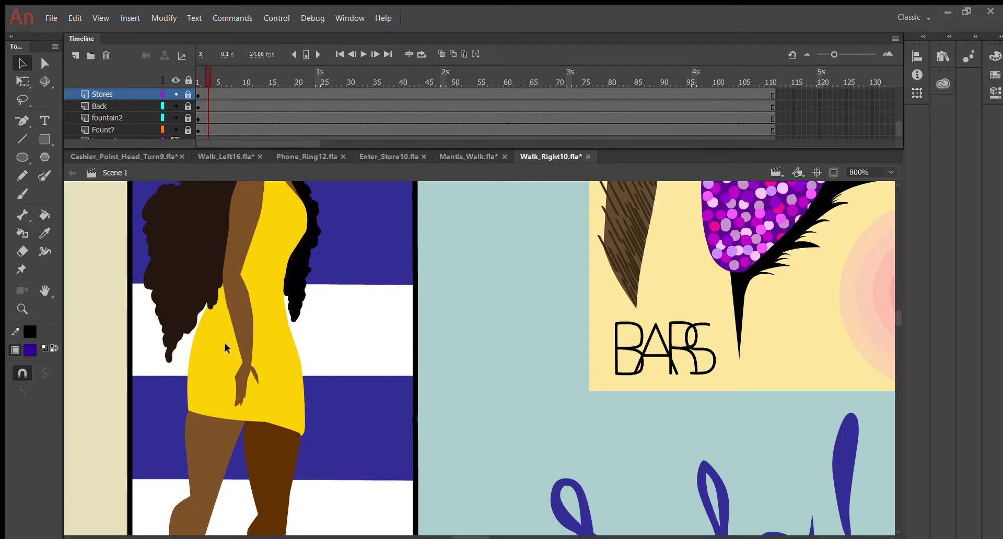
scroll(224, 342, "up", 3)
scroll(232, 327, "down", 5)
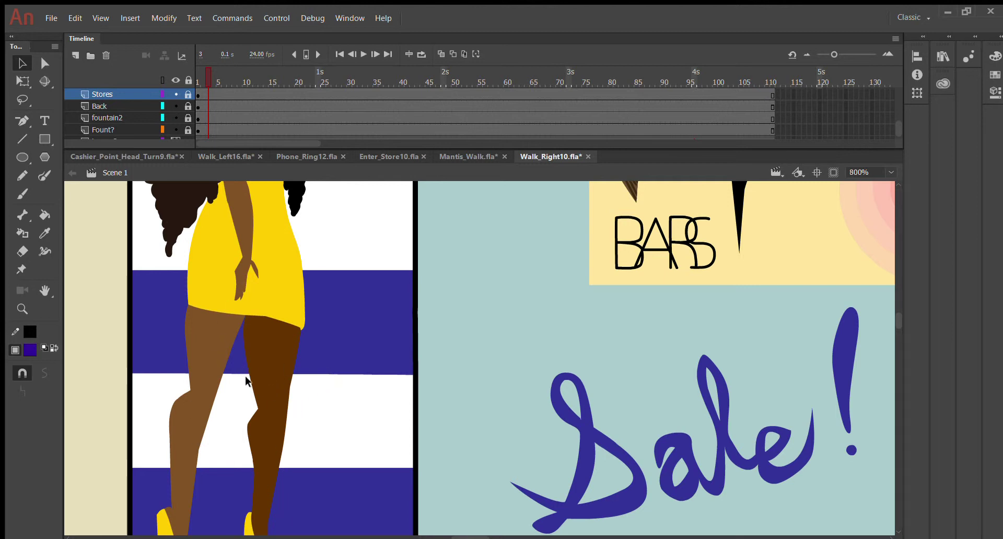
scroll(200, 276, "up", 5)
scroll(201, 280, "up", 3)
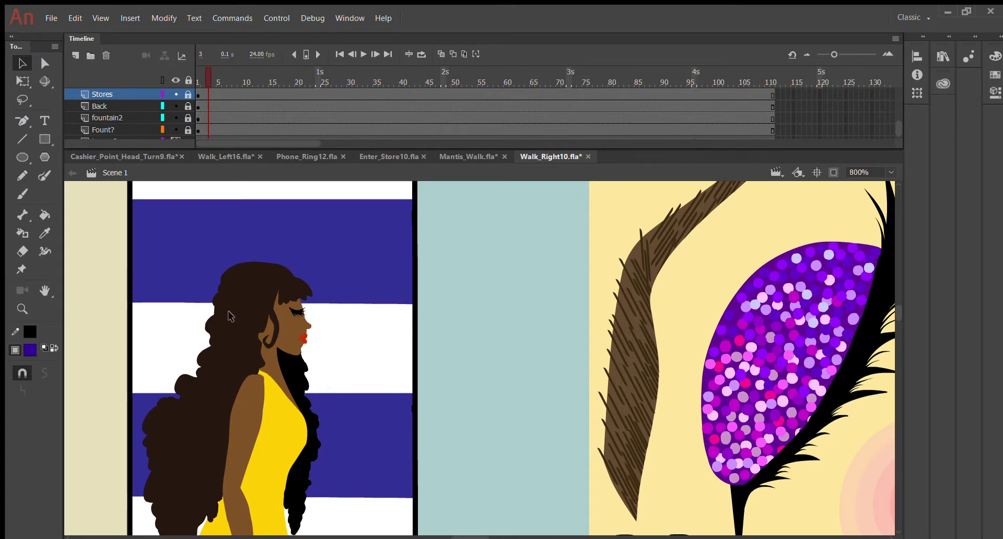
Inspect the green-sweatered dog walker from head to shoes, along with the pink leash and the poodle.
left_click_drag(465, 535, 541, 405)
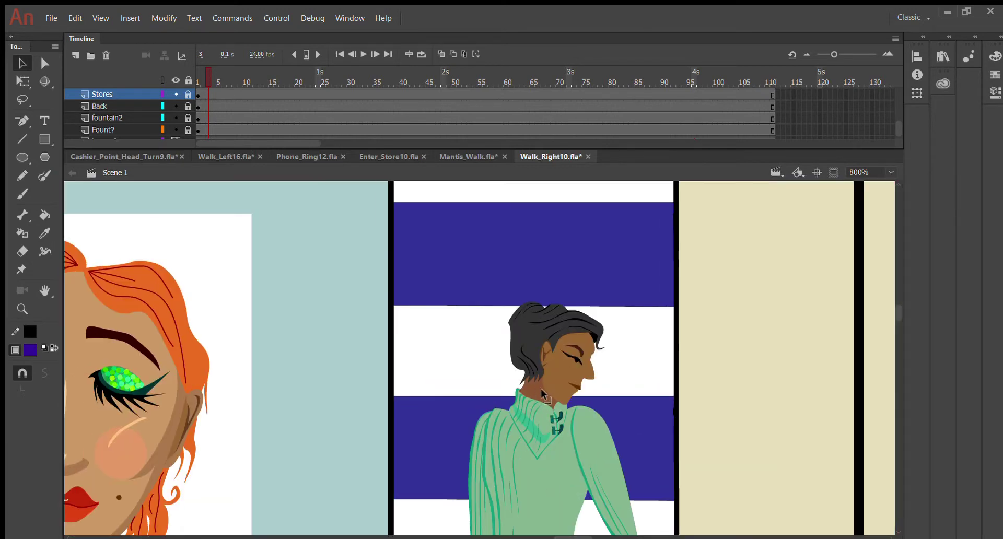
scroll(553, 395, "down", 2)
scroll(553, 393, "down", 6)
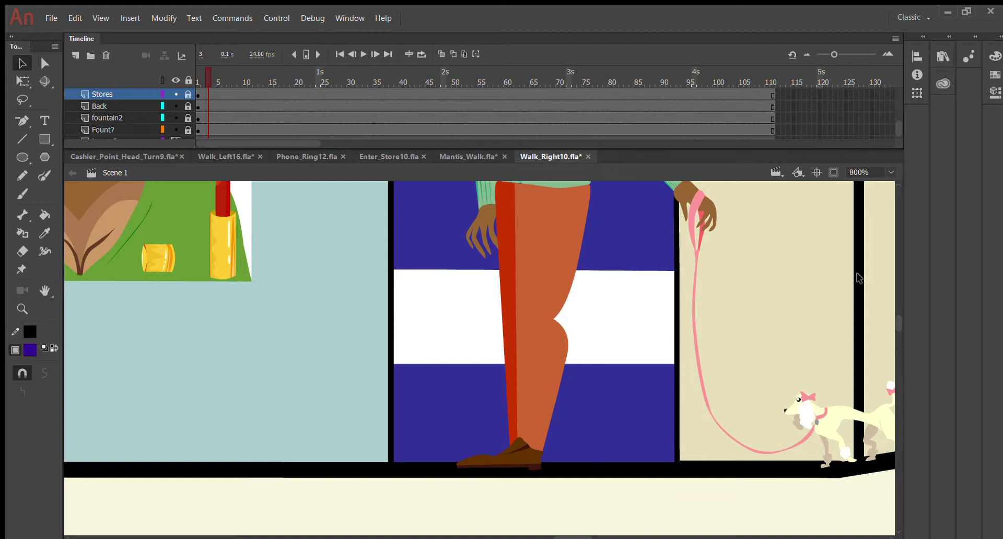
key("ctrl+minus")
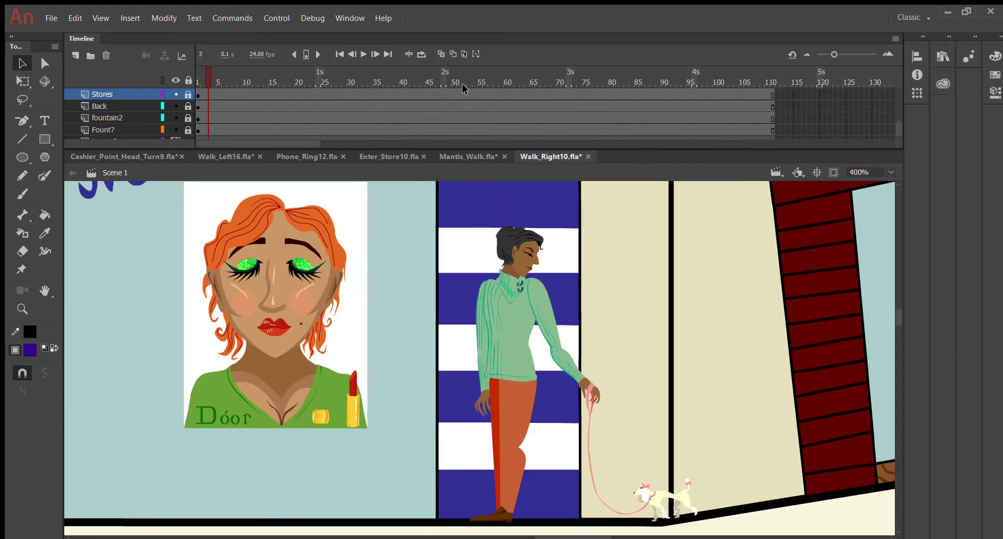
Go to frame 7 and examine the dog walker at 1600% zoom, selecting the Upstairs_3 sweater fill and clearing the selection.
left_click_drag(493, 73, 222, 123)
key("ctrl+equal")
key("ctrl+equal")
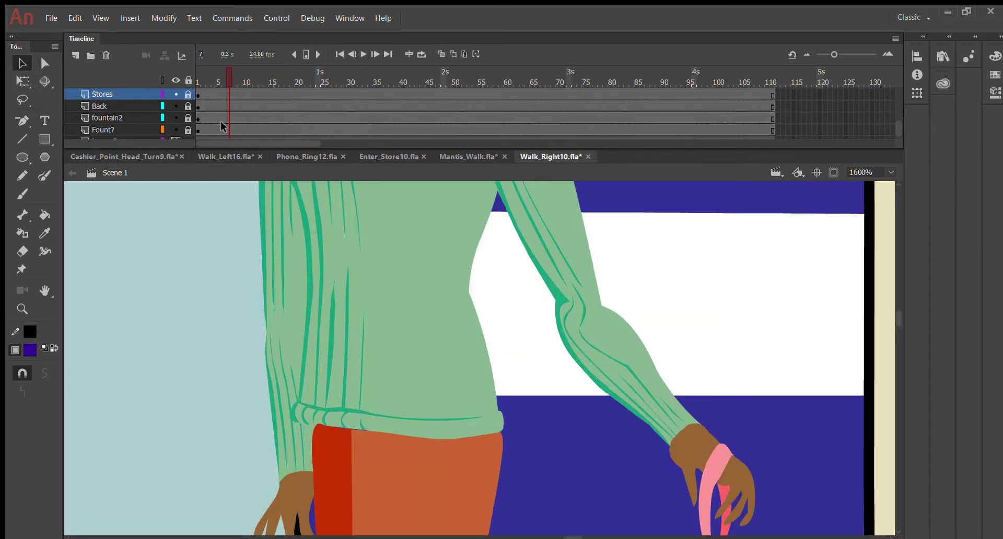
scroll(425, 332, "up", 10)
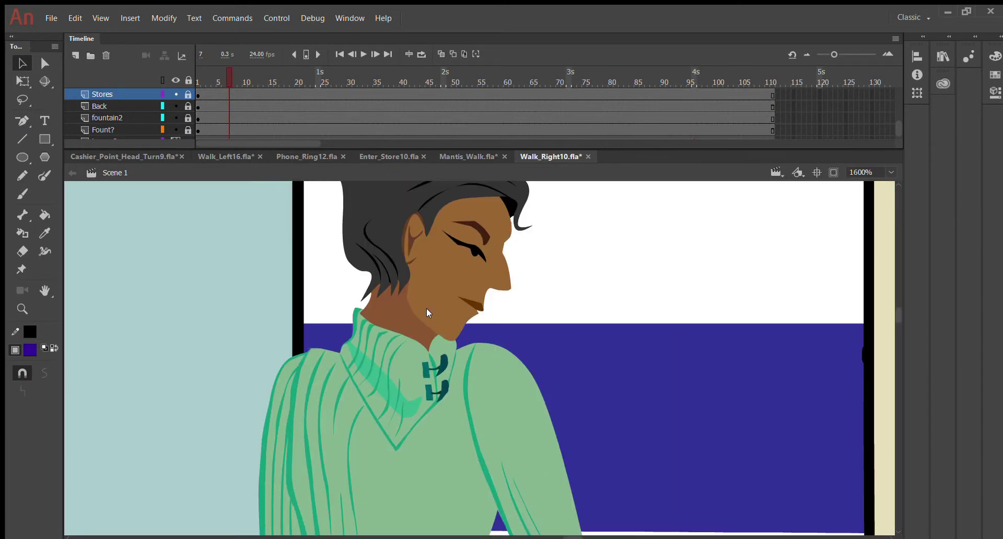
scroll(426, 314, "down", 5)
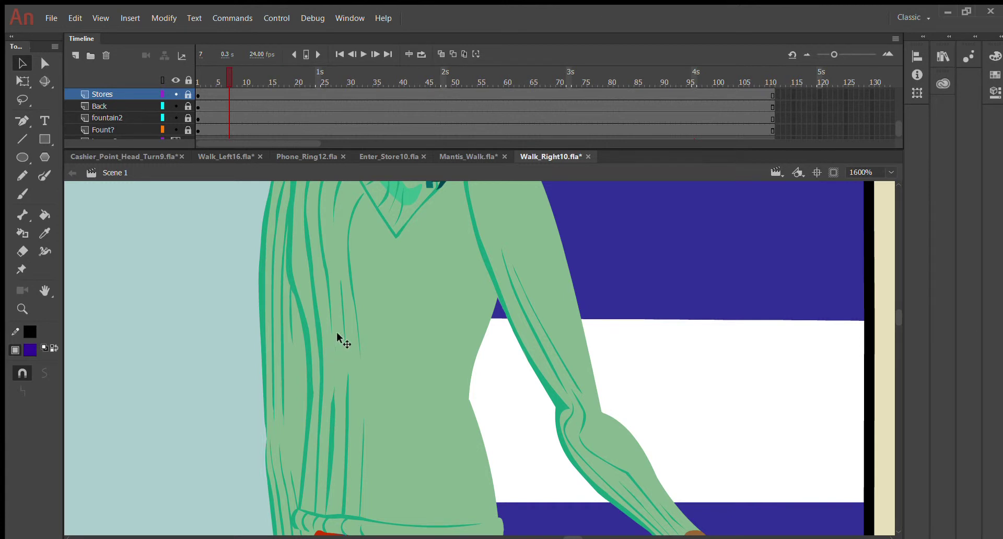
left_click(377, 313)
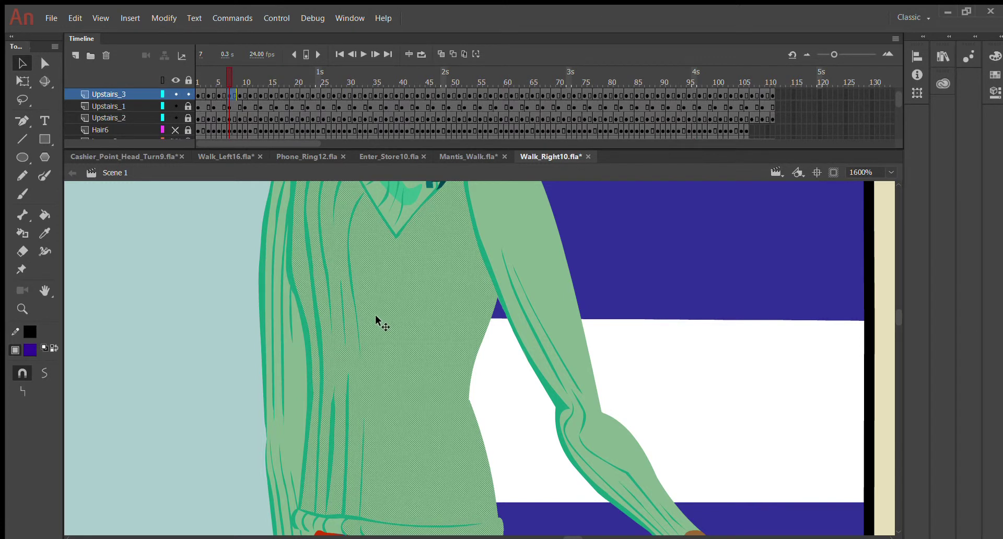
left_click(886, 350)
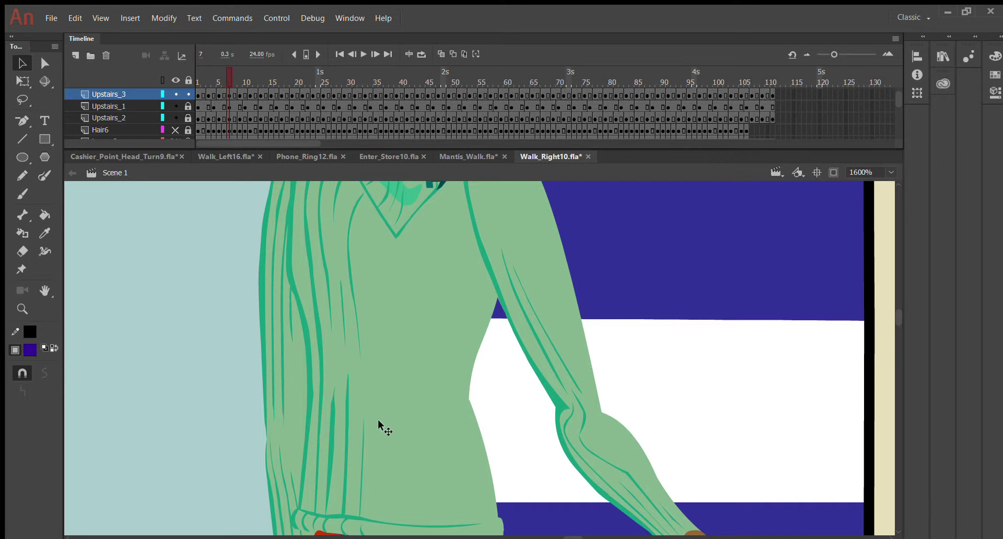
Examine the dog walker's sweater collar, buckles and hair details, and finish with a 200% overview of the storefront.
scroll(344, 265, "up", 3)
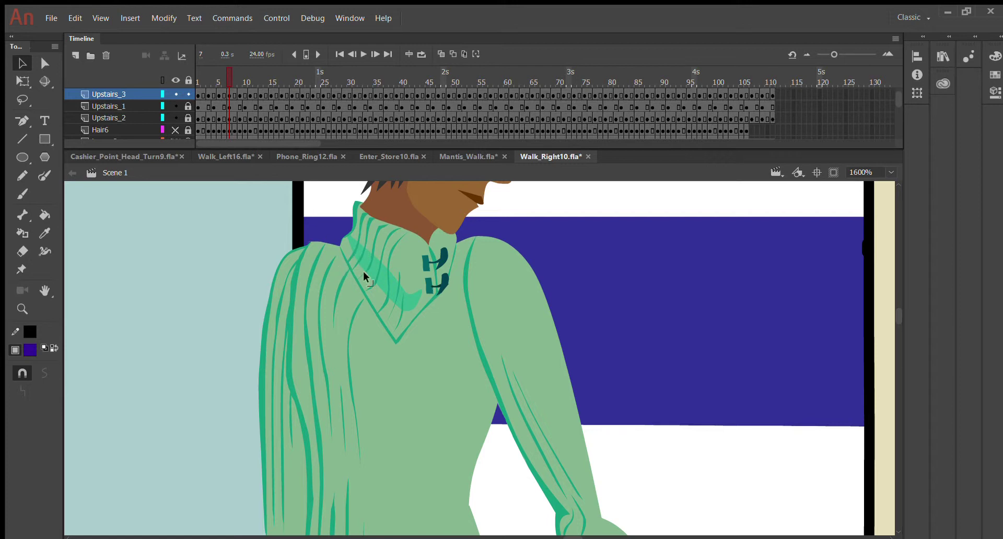
scroll(458, 376, "up", 6)
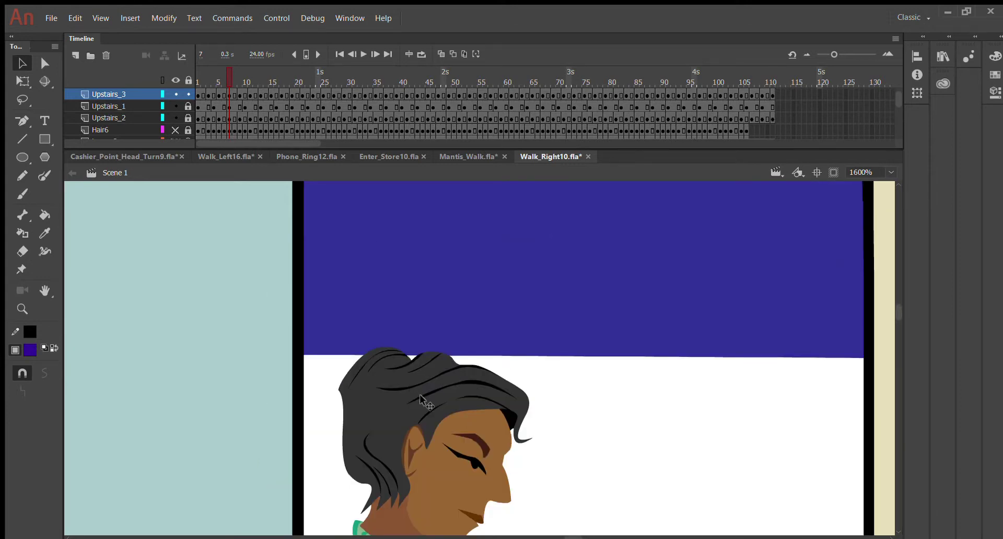
scroll(419, 394, "down", 6)
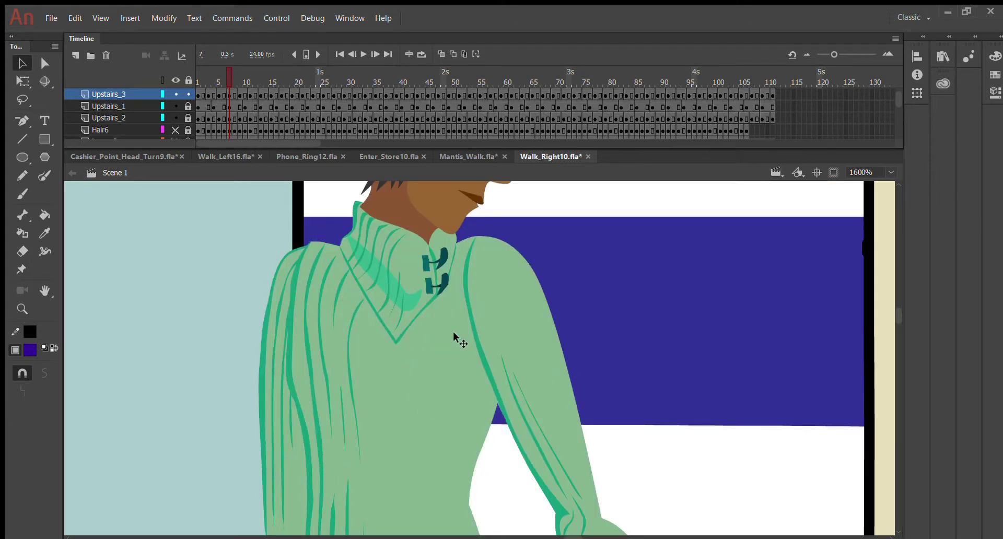
scroll(453, 331, "down", 3)
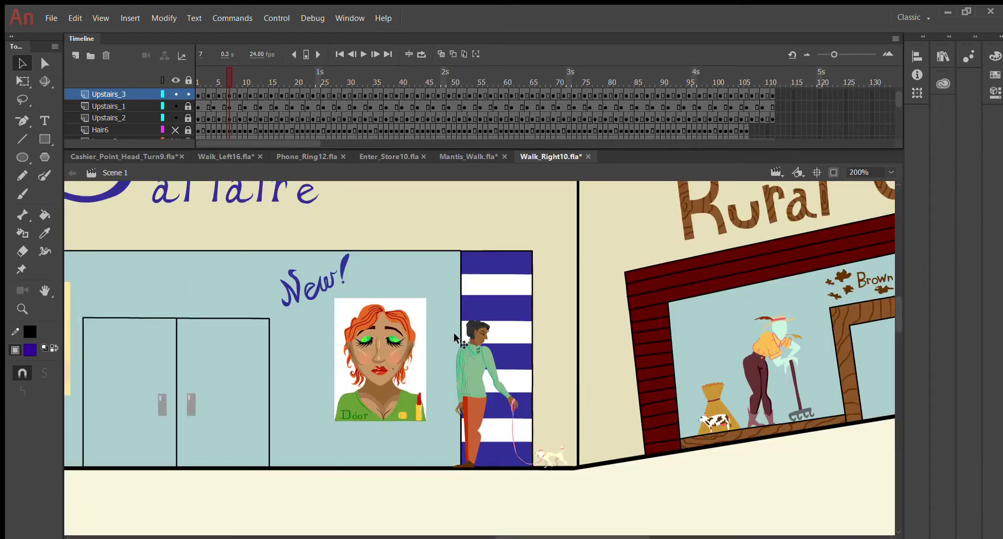
Examine the Dóor poster and the Rural Outfitters windows, covering the raking mannequin, cow displays and purple-haired woman at 400% and 800% zoom.
scroll(454, 334, "down", 1)
scroll(453, 334, "up", 4)
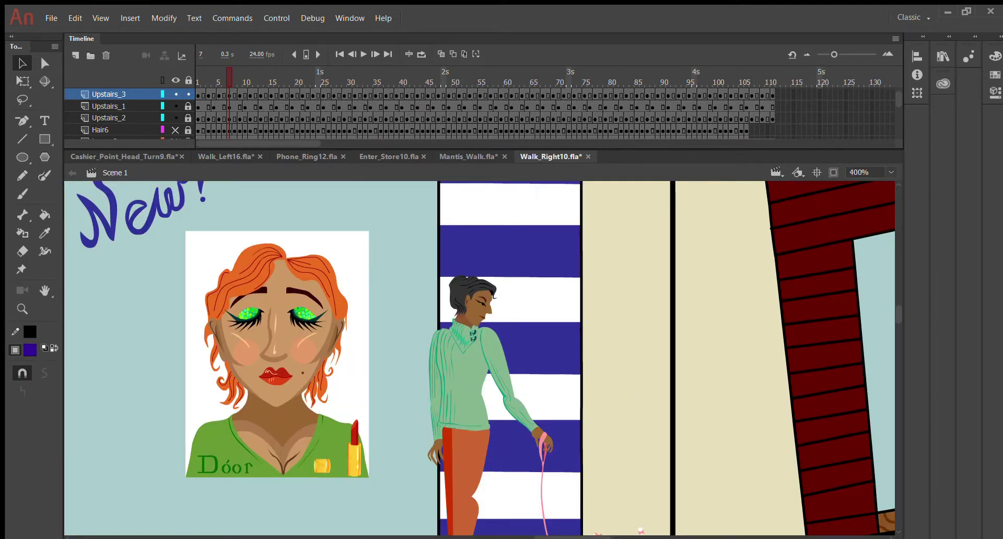
left_click_drag(595, 534, 646, 447)
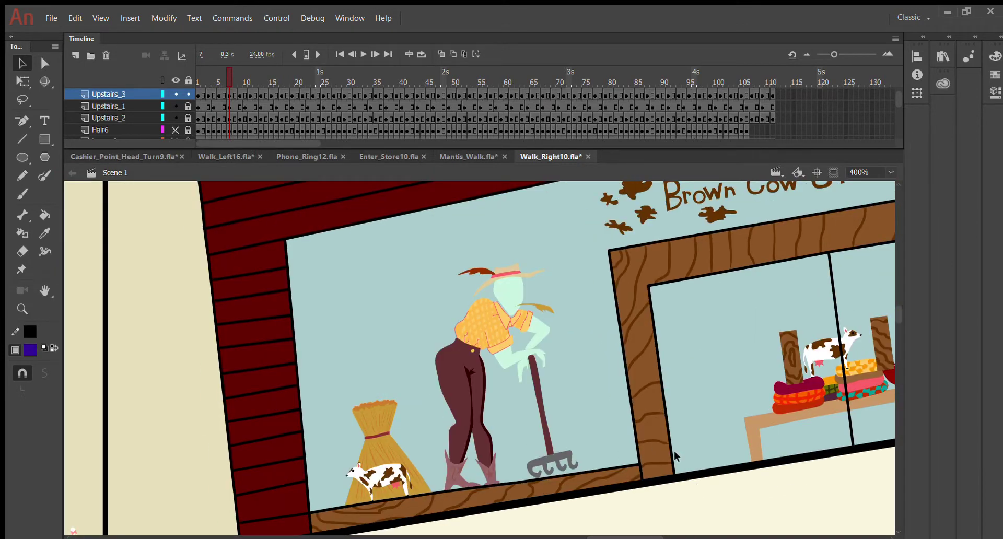
scroll(676, 456, "up", 2)
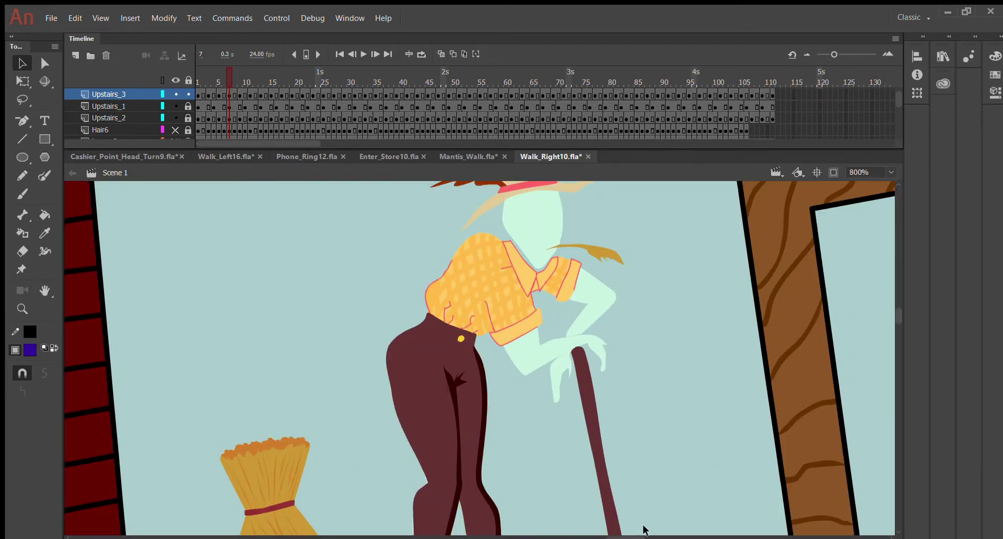
left_click_drag(643, 537, 679, 486)
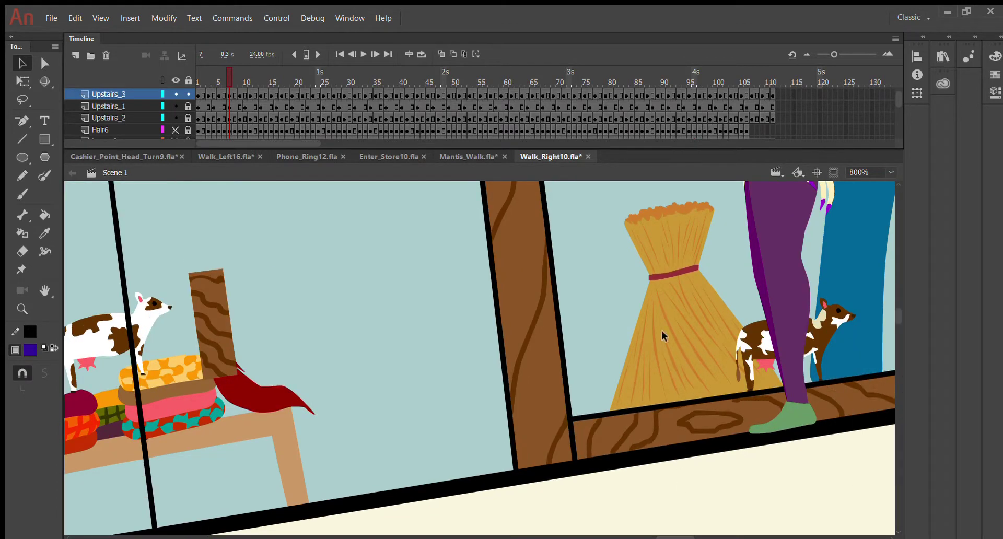
scroll(660, 326, "up", 5)
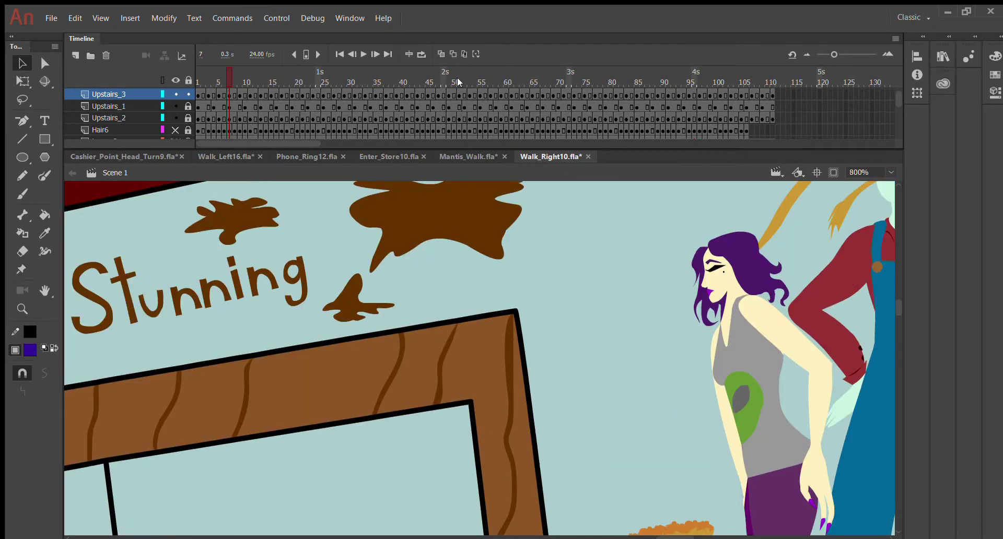
Scrub the timeline to frame 20 and inspect the raking mannequin, hay bundle and cow in the Rural Outfitters window at 800% zoom.
left_click_drag(457, 77, 298, 84)
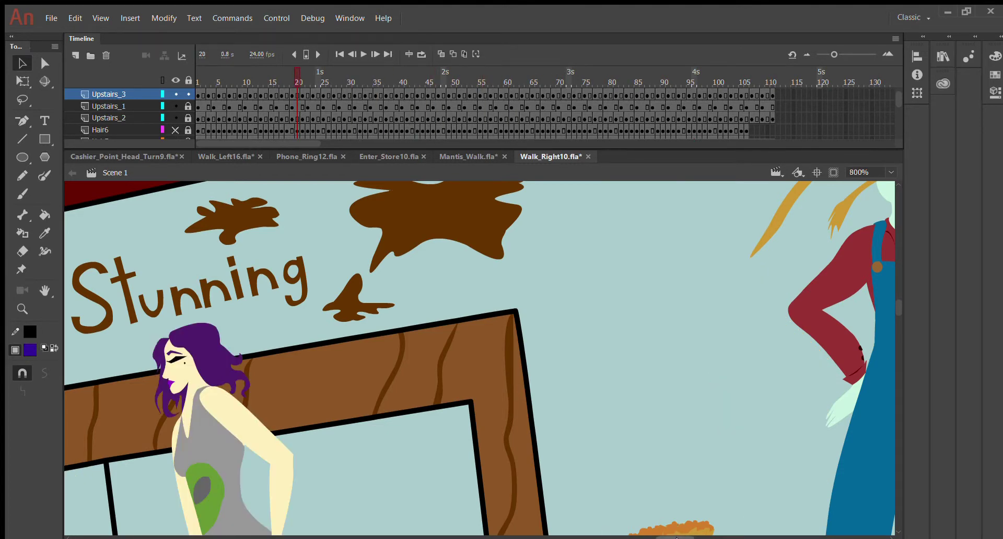
left_click_drag(674, 537, 527, 374)
scroll(525, 370, "down", 4)
scroll(525, 371, "up", 2)
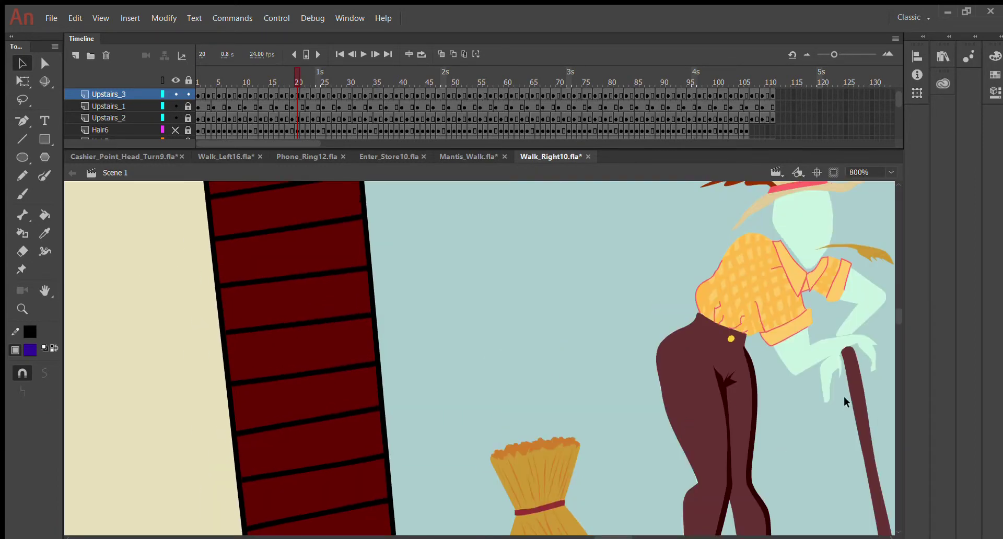
scroll(751, 375, "down", 3)
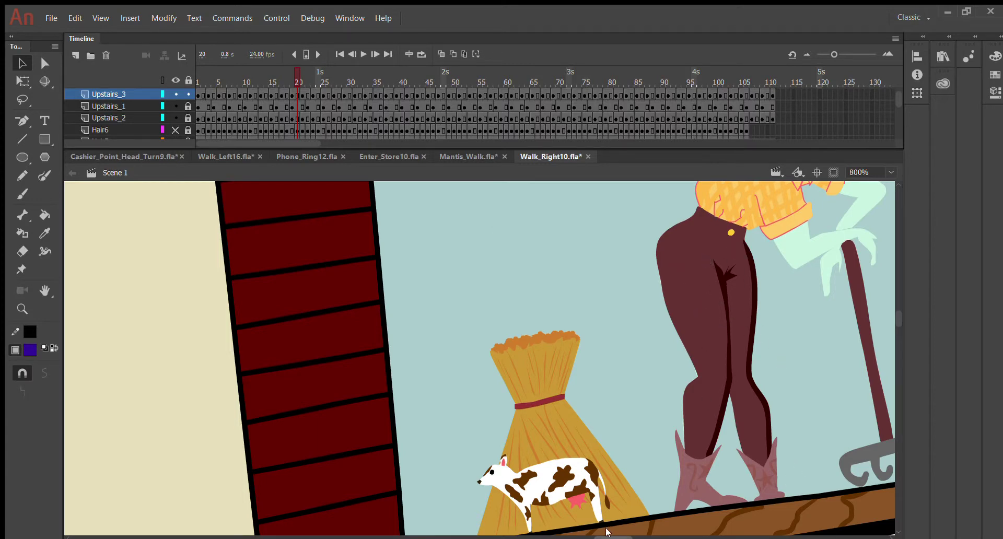
Inspect the blue-dressed mannequin in the SASS store window from the high heels up to the glasses at 800% zoom.
left_click_drag(612, 535, 418, 440)
scroll(416, 435, "down", 5)
scroll(371, 405, "up", 5)
scroll(415, 403, "right", 2)
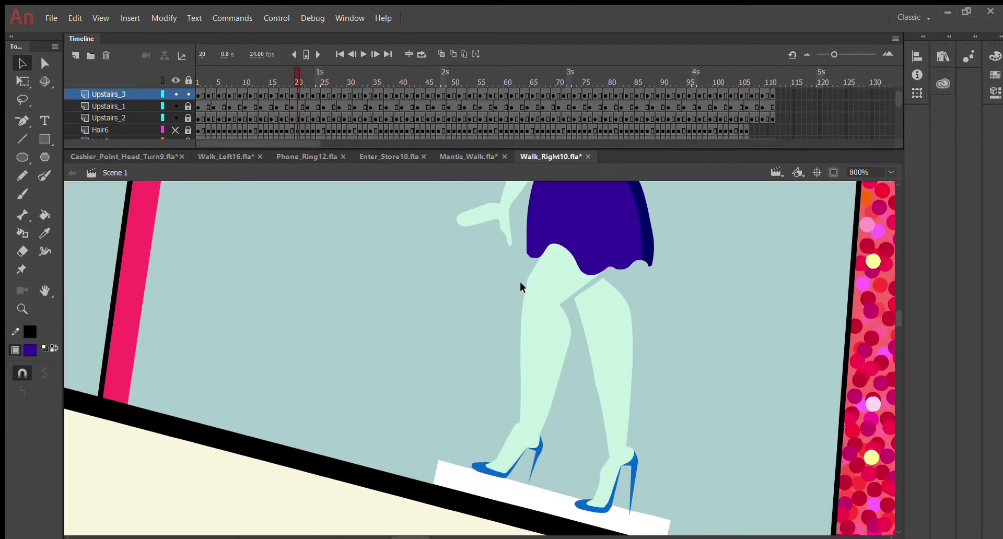
scroll(519, 281, "up", 4)
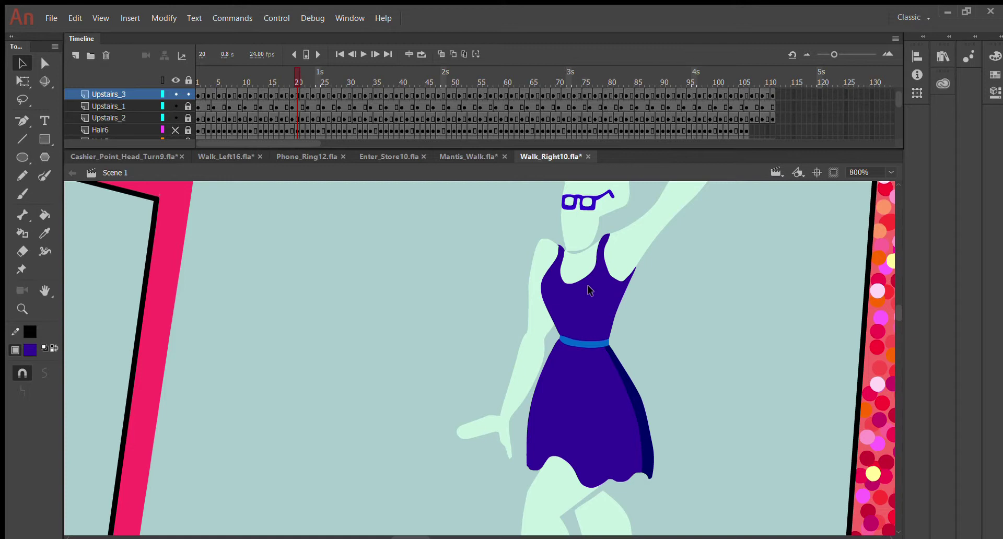
Select the Stores layer, lock it and play the animation with the blue-dressed mannequin framed at 400% zoom.
key("Return")
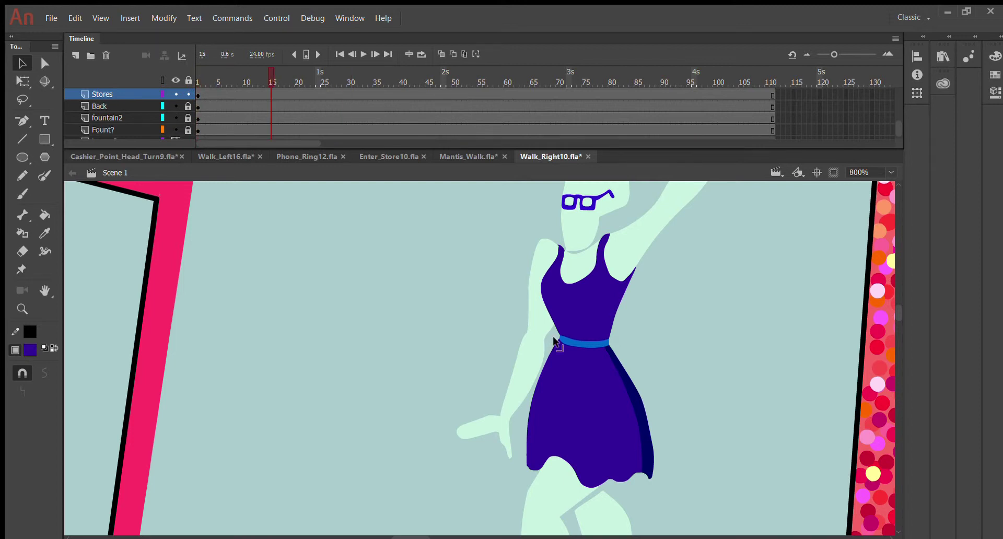
left_click(102, 94)
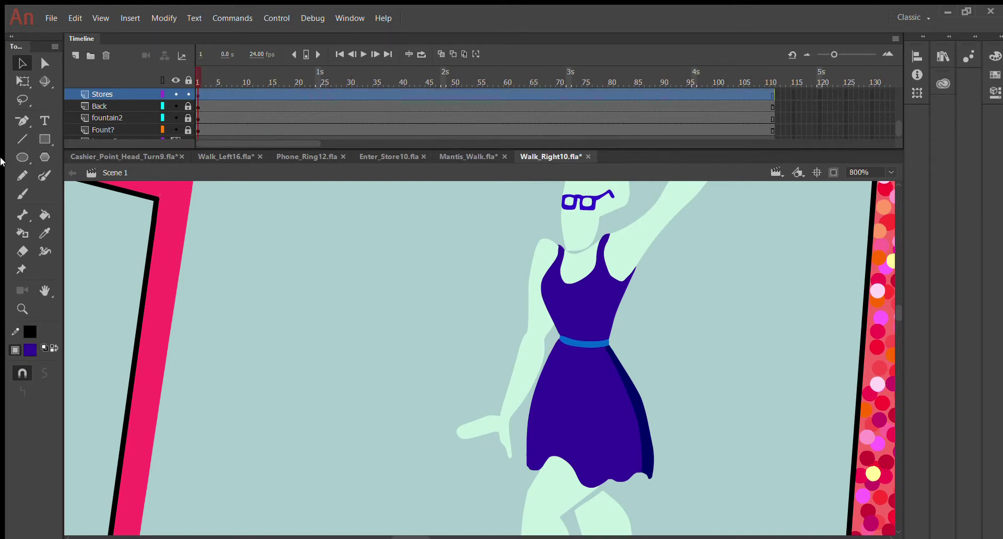
key("ctrl+minus")
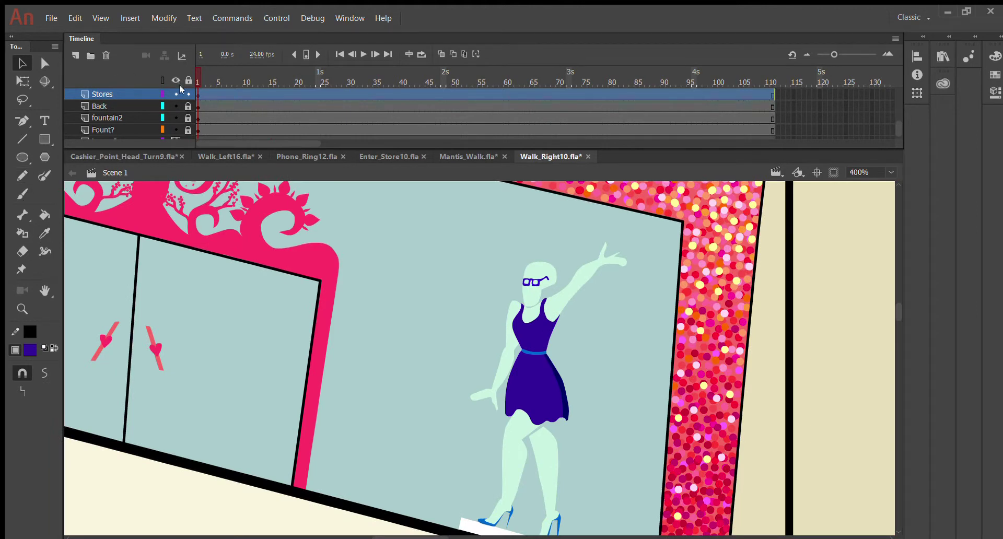
left_click(511, 228)
key("Return")
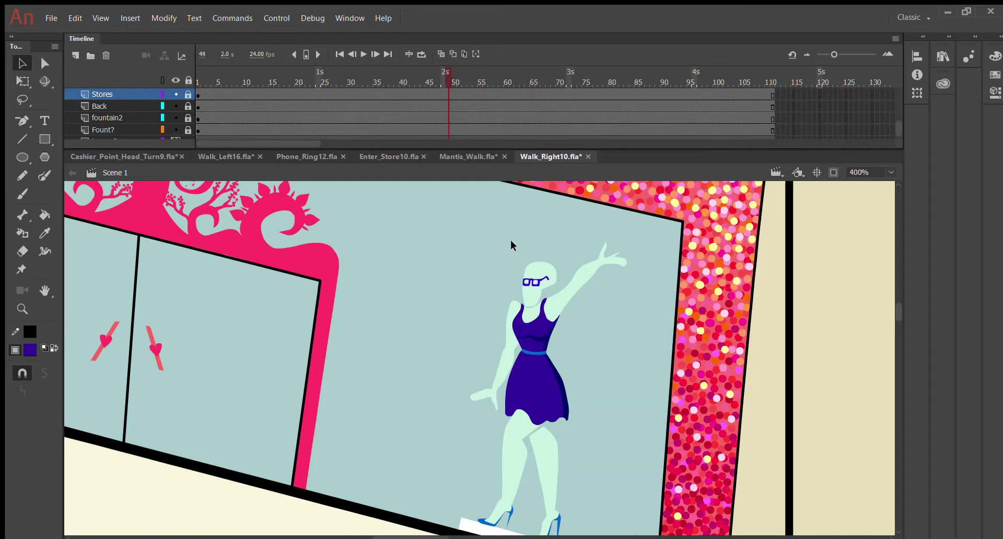
Choose the Paint Bucket tool and examine the shading on the mannequin's blue dress at 1600% and 800% zoom.
key("ctrl+equal")
key("ctrl+equal")
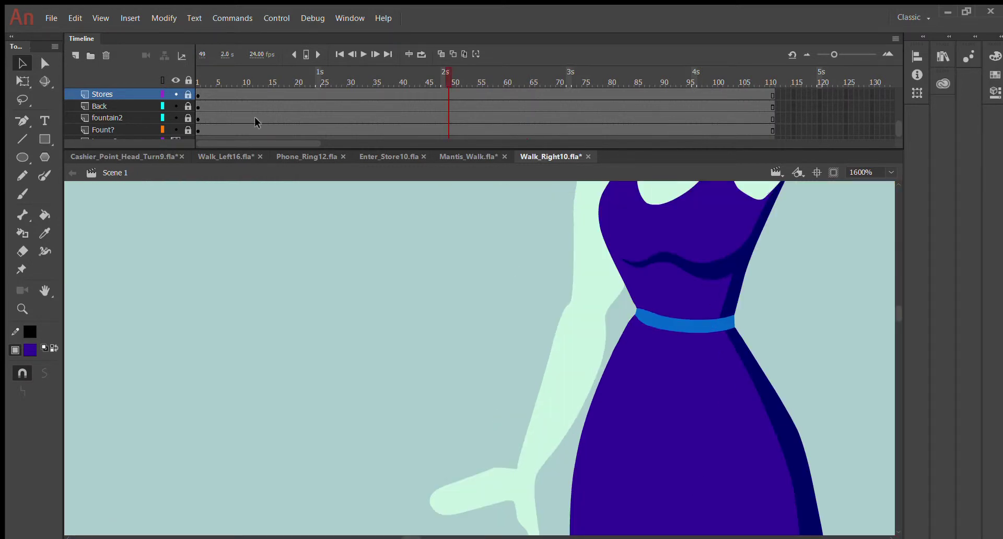
left_click(45, 215)
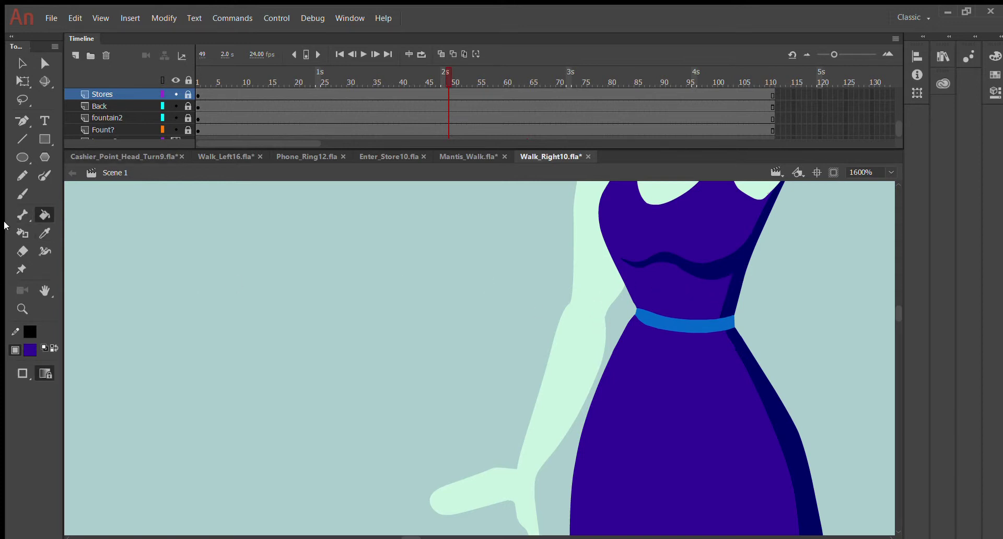
key("ctrl+minus")
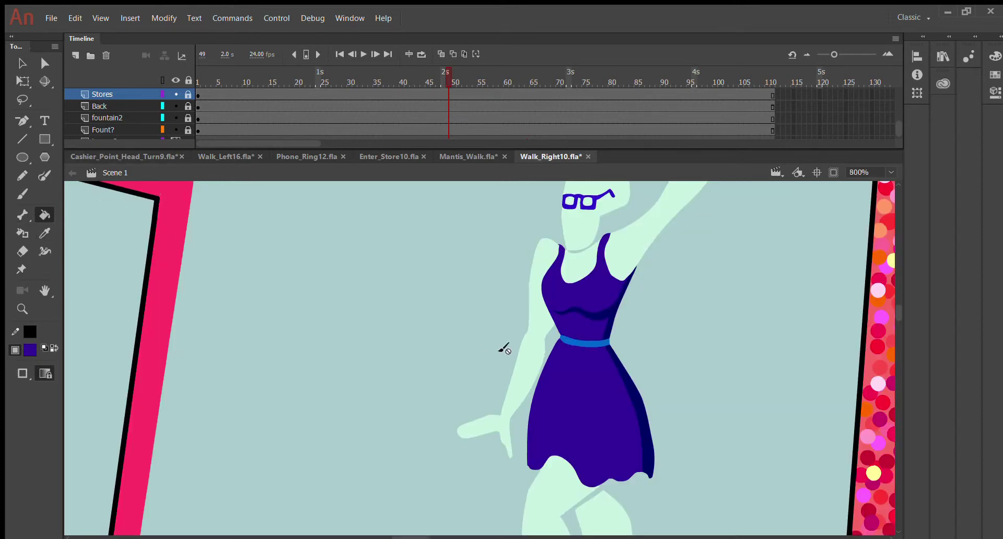
scroll(703, 330, "up", 3)
scroll(704, 329, "down", 5)
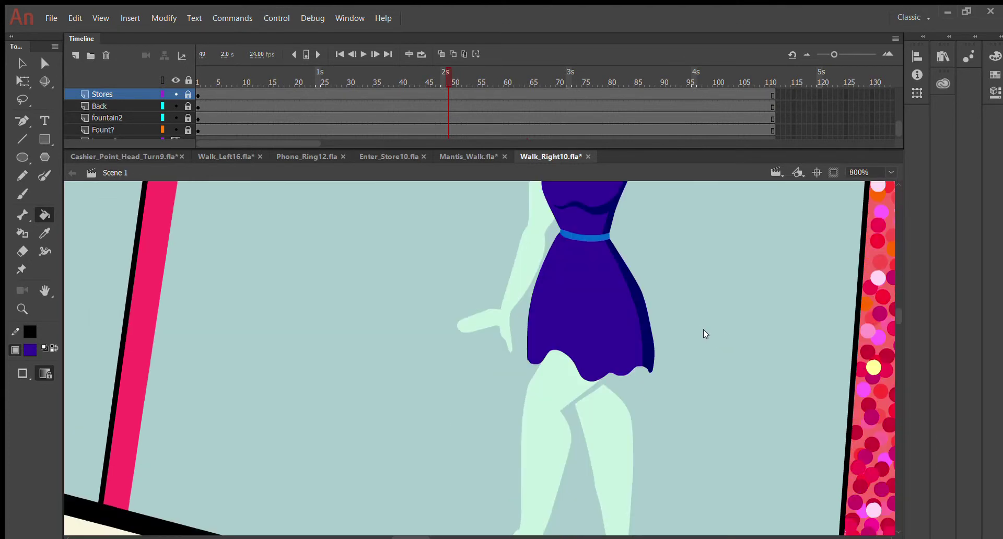
scroll(703, 330, "up", 2)
Unlock the Stores layer and try filling the bodice and skirt shadows of the mannequin's dress with the current blue fill.
left_click(22, 62)
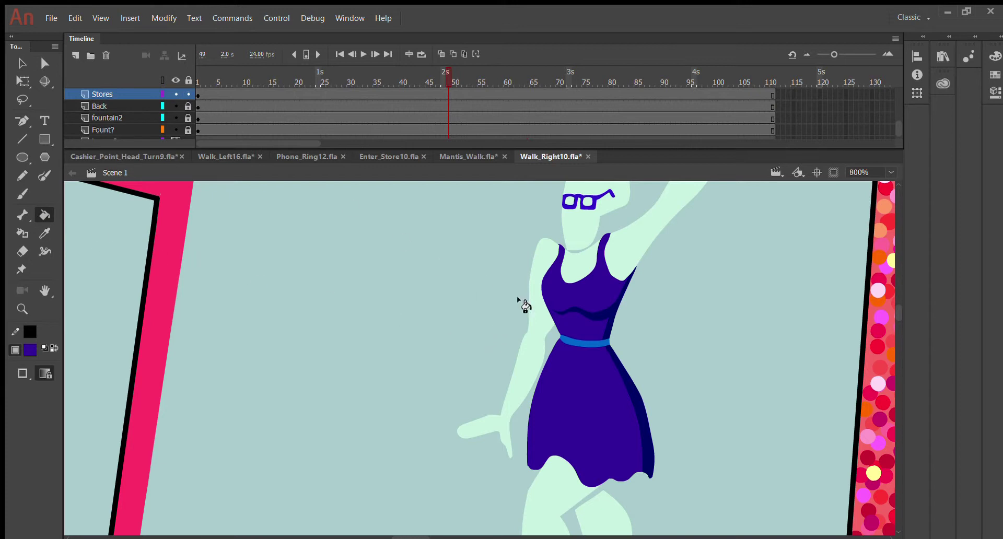
left_click(610, 310)
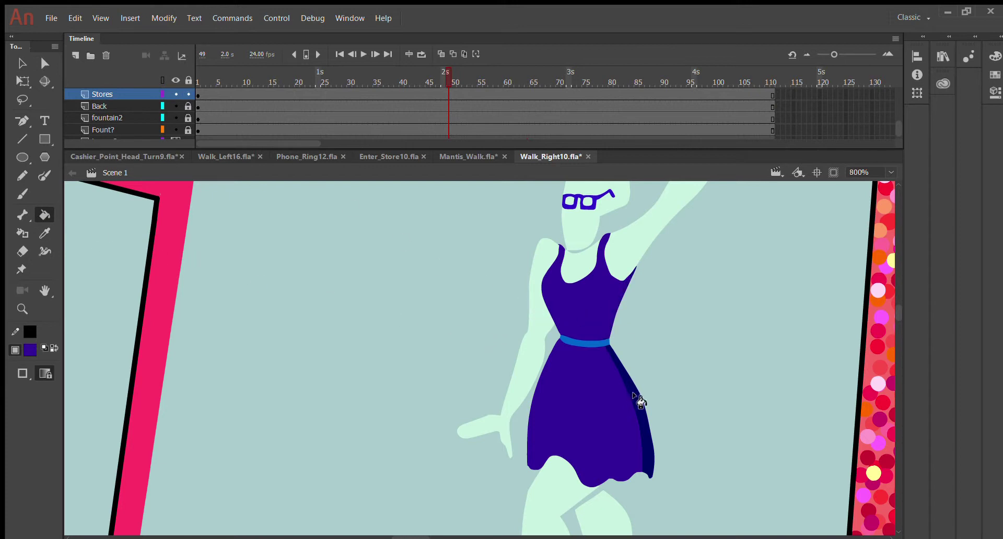
left_click(631, 393)
key("ctrl+minus")
key("ctrl+minus")
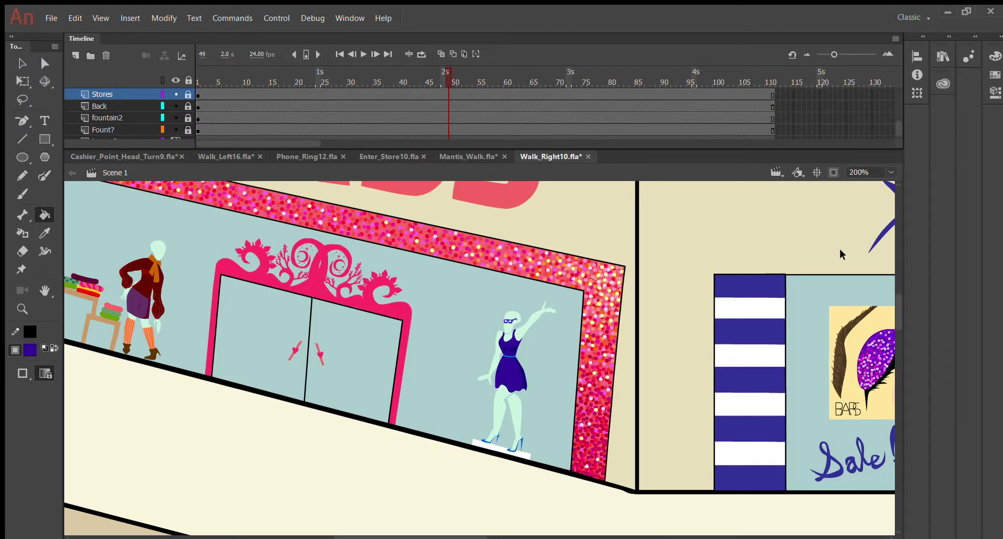
Check the mannequin's dress shading at 800% zoom, and view the BARS eye poster beside the striped column at 400%.
key("ctrl+equal")
key("ctrl+equal")
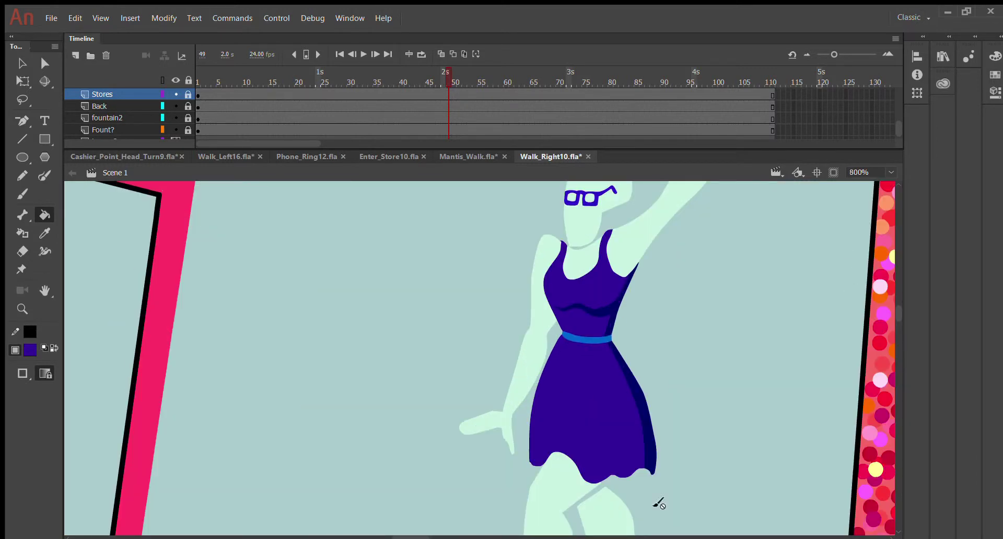
left_click_drag(416, 536, 474, 504)
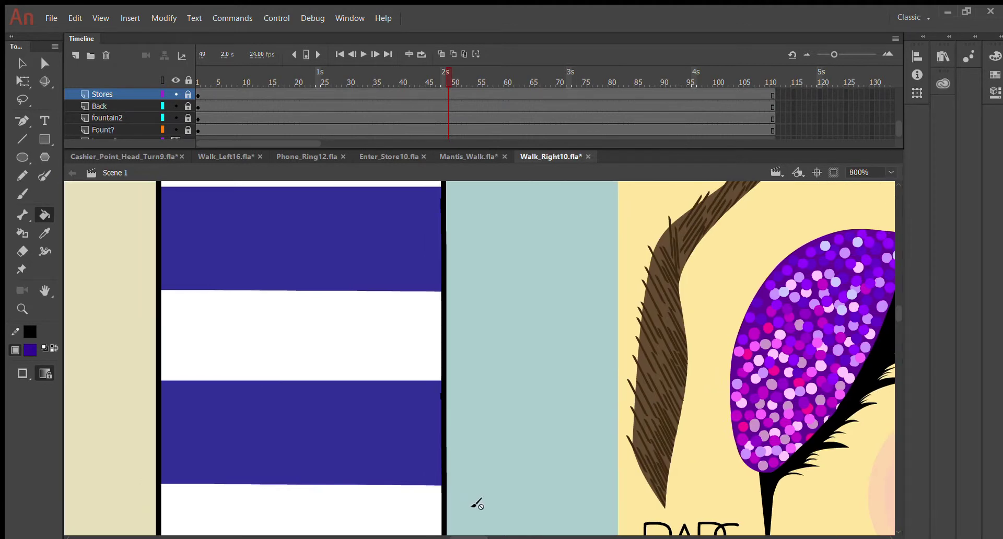
key("ctrl+minus")
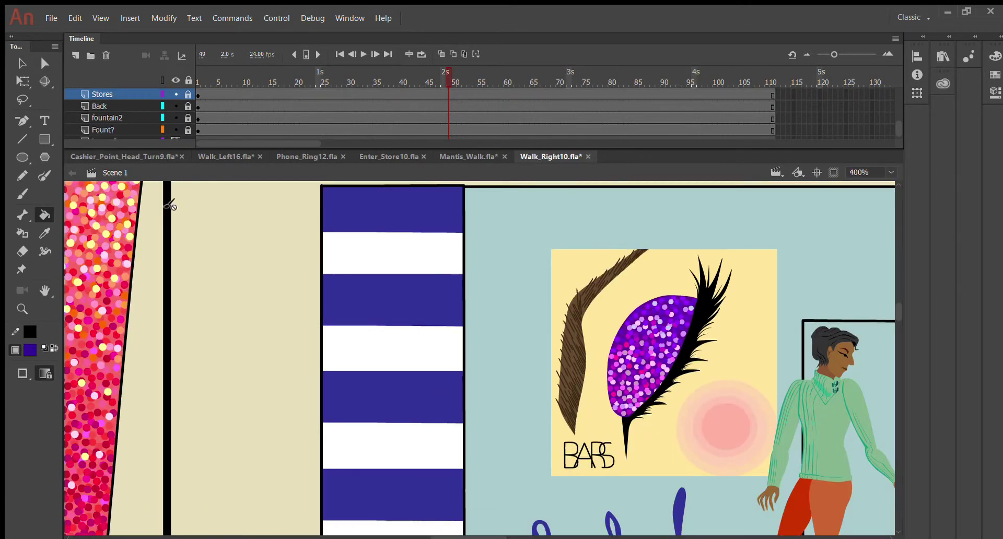
Go to frame 2 and examine the yellow-dressed woman, the SASS window and the BARS poster's glitter eyeshadow up to 800% zoom.
left_click(229, 79)
left_click(202, 79)
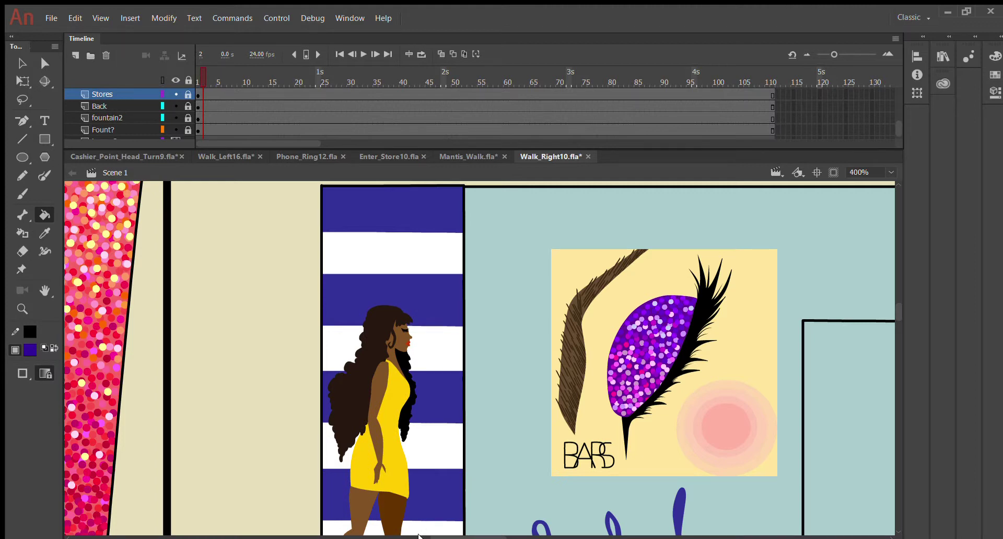
mouse_move(439, 537)
left_mouse_down()
mouse_move(360, 536)
mouse_move(444, 534)
left_mouse_up()
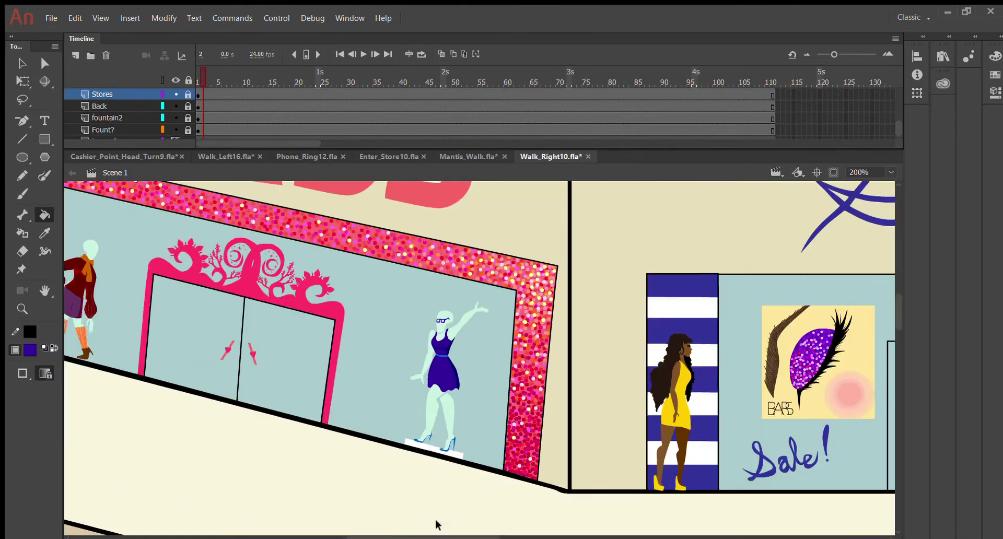
key("ctrl+minus")
scroll(542, 429, "down", 3)
scroll(536, 313, "up", 3)
left_click_drag(489, 536, 564, 536)
key("ctrl+equal")
key("ctrl+equal")
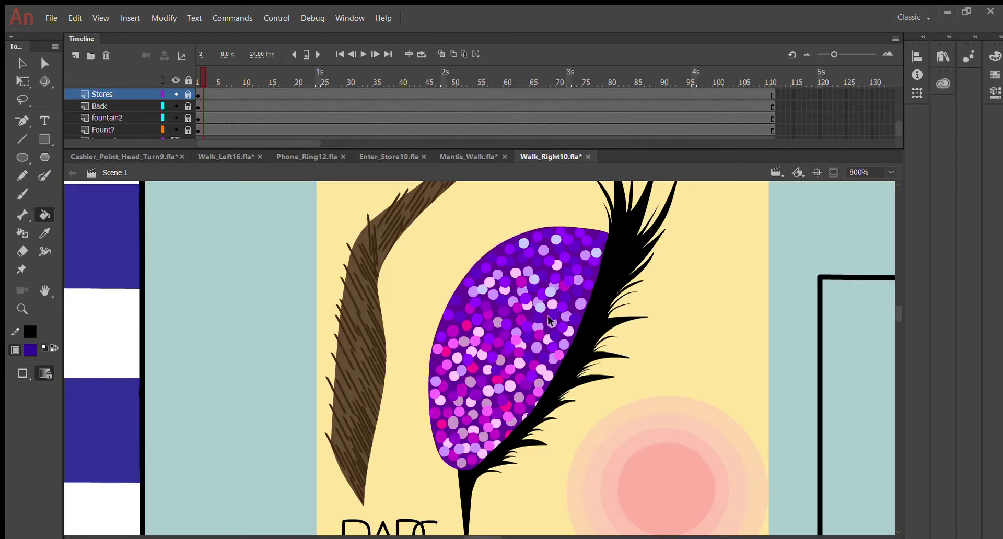
Review the whole mall scene at 25% and 50% zoom, and examine the Fleur and upstairs storefronts at 100%.
key("ctrl+minus")
key("ctrl+minus")
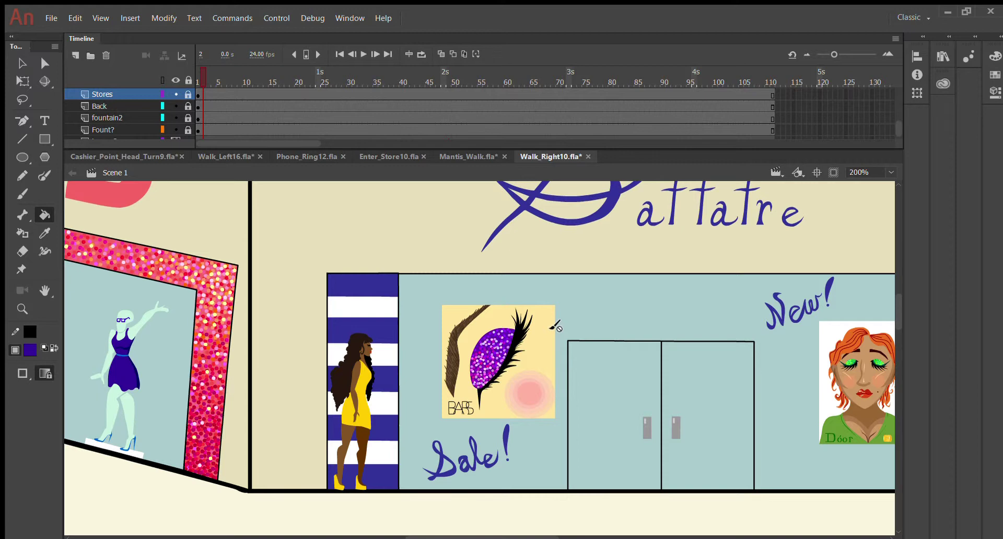
key("ctrl+minus")
key("ctrl+minus")
key("ctrl+minus")
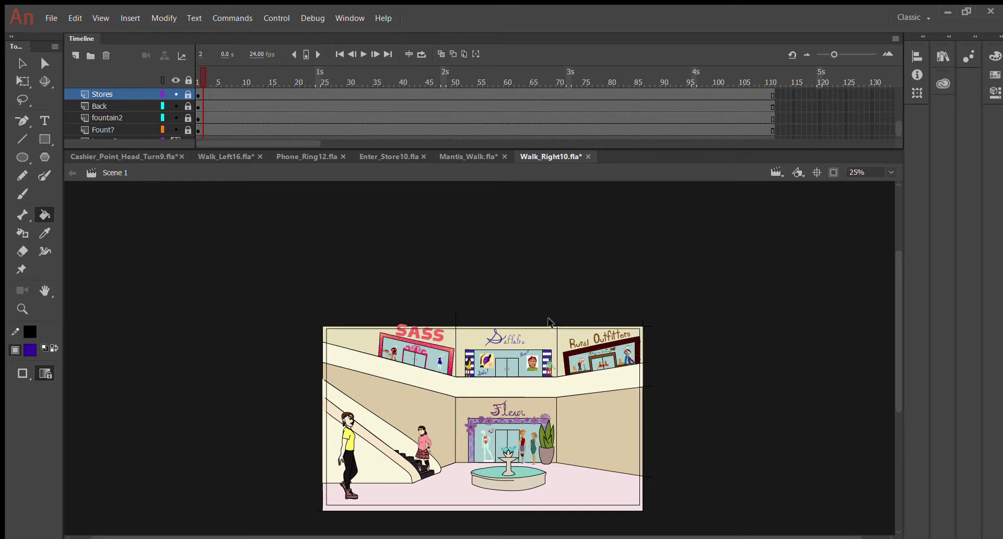
key("ctrl+equal")
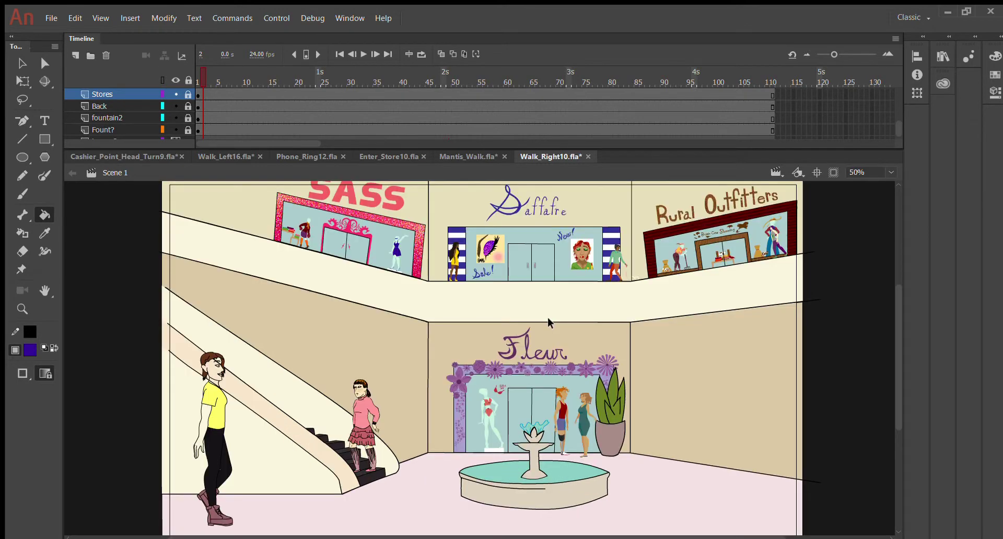
key("ctrl+equal")
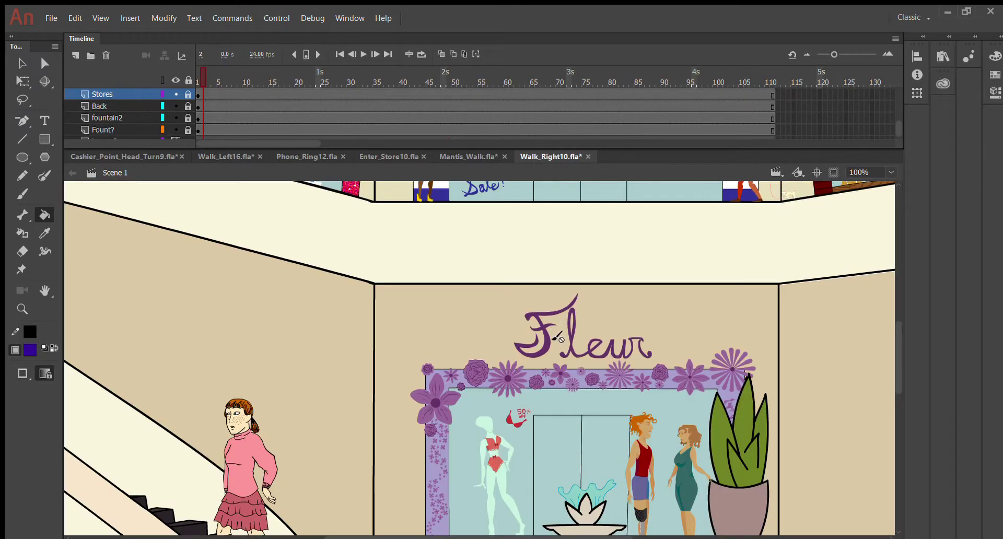
scroll(412, 308, "up", 3)
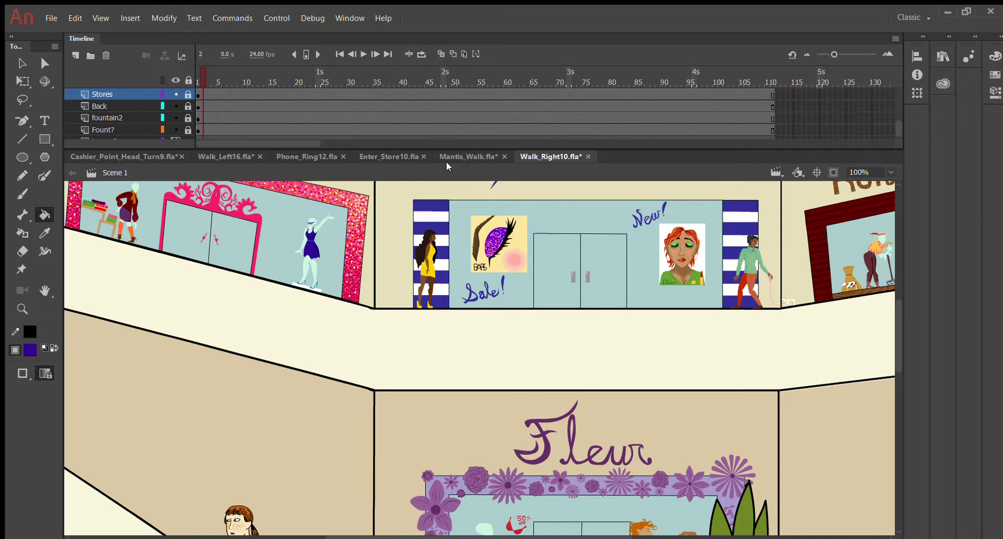
Scrub the timeline to frame 27 and inspect the yellow-dressed woman passing the BARS poster at 400% zoom.
left_click_drag(388, 70, 331, 131)
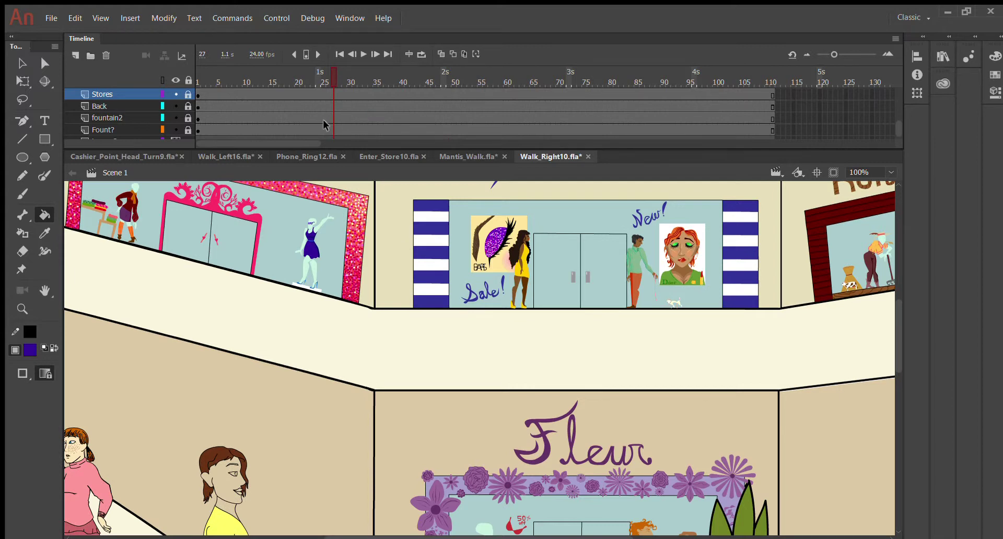
key("ctrl+equal")
key("ctrl+equal")
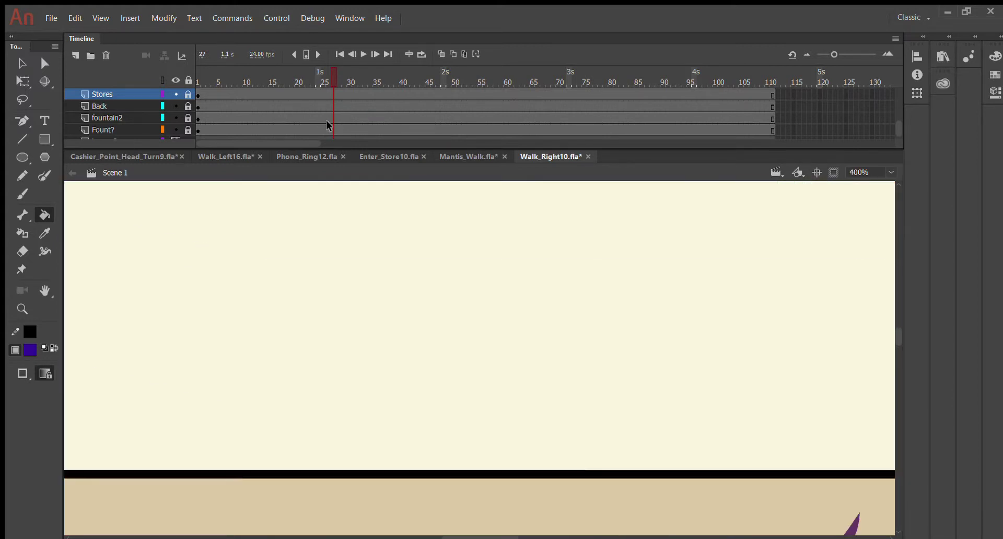
scroll(550, 131, "up", 2)
scroll(565, 253, "up", 5)
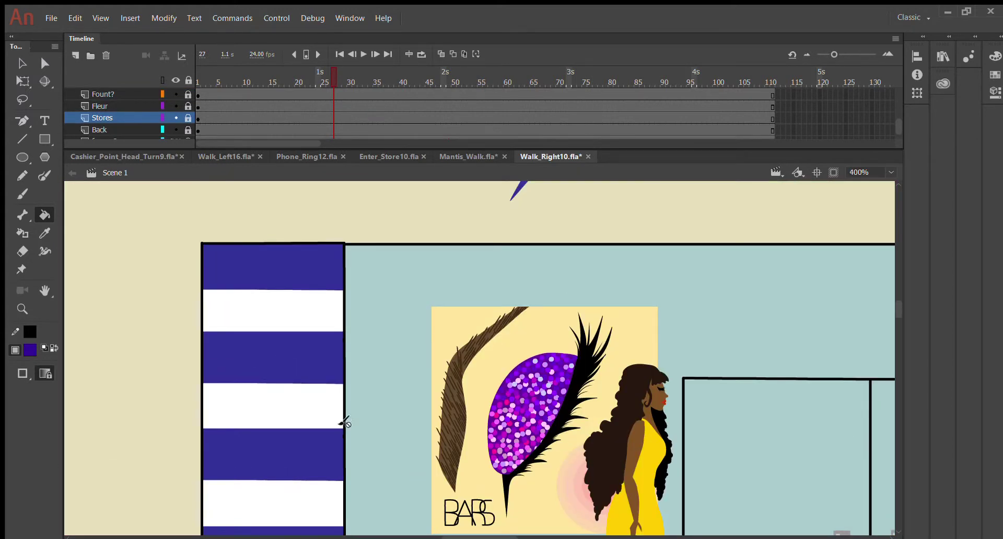
Draw a wavy black line across the upper end of the striped column with the Paint Brush tool, on Layer_1 at frame 6.
left_click(45, 176)
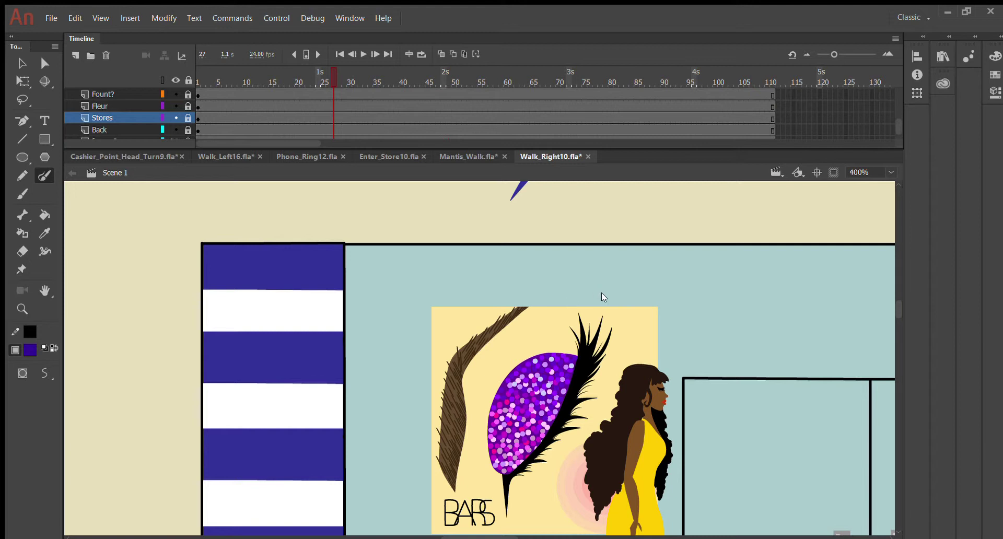
scroll(310, 114, "up", 8)
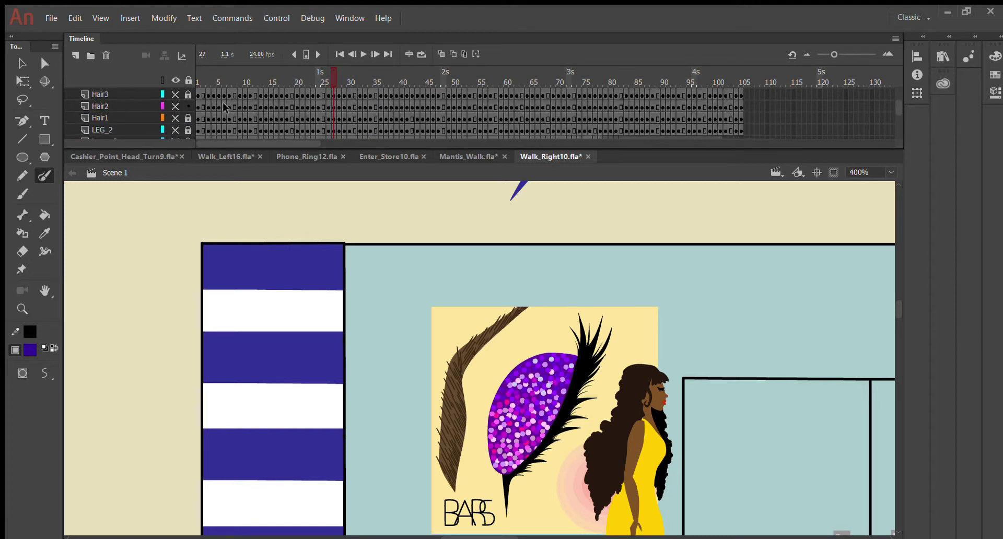
scroll(222, 102, "up", 5)
left_click(221, 95)
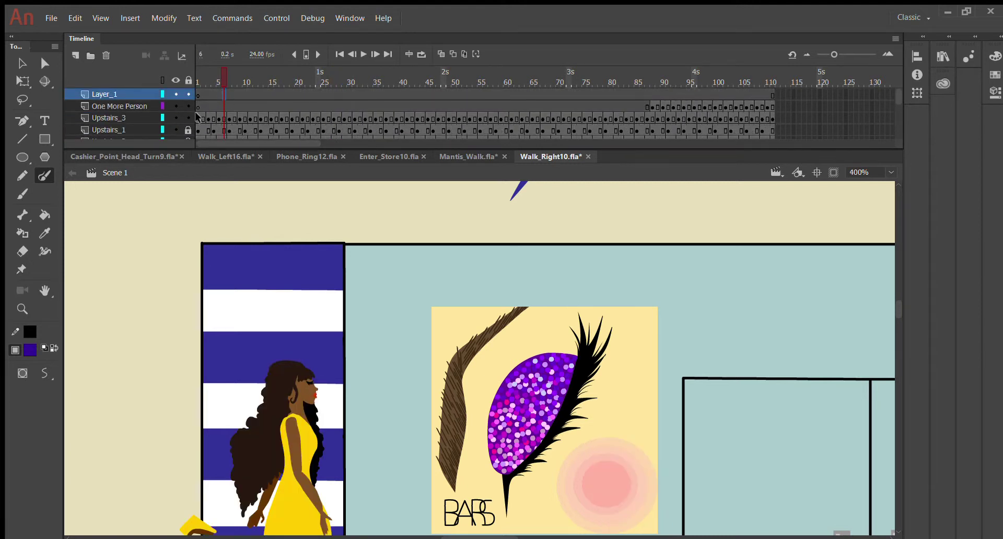
left_click_drag(87, 222, 315, 239)
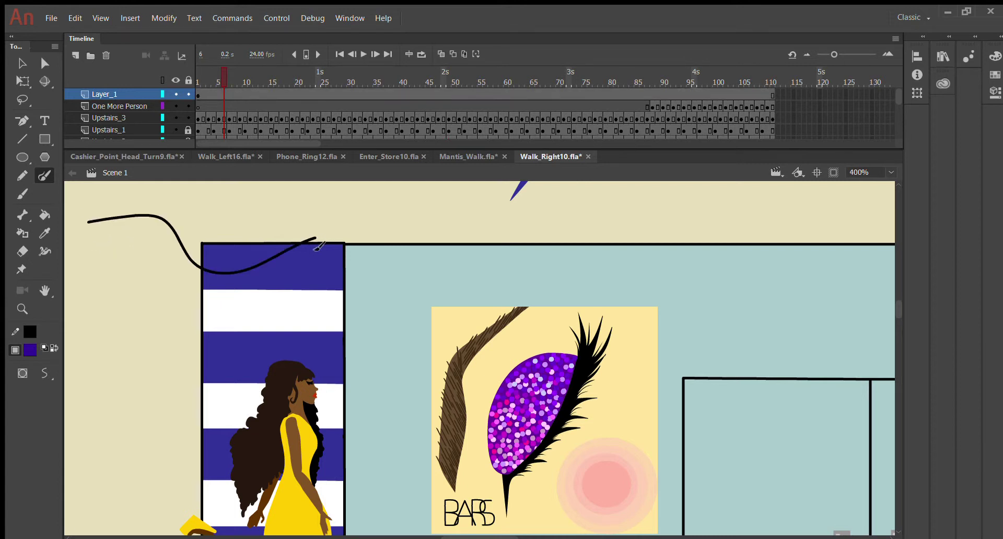
Undo a trial purple stroke made with the Brush tool and paint a thick green stroke below the black line.
left_click(21, 194)
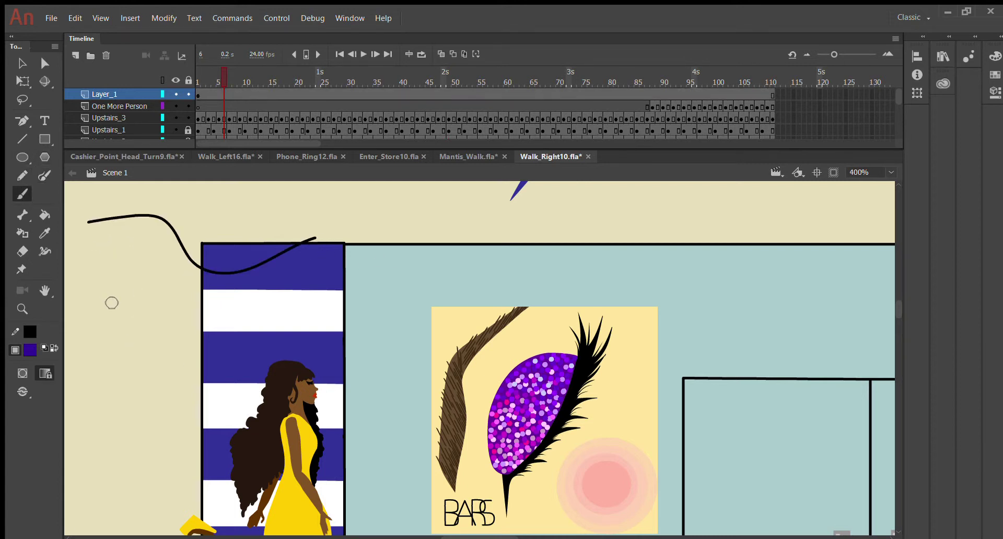
left_click_drag(90, 282, 230, 309)
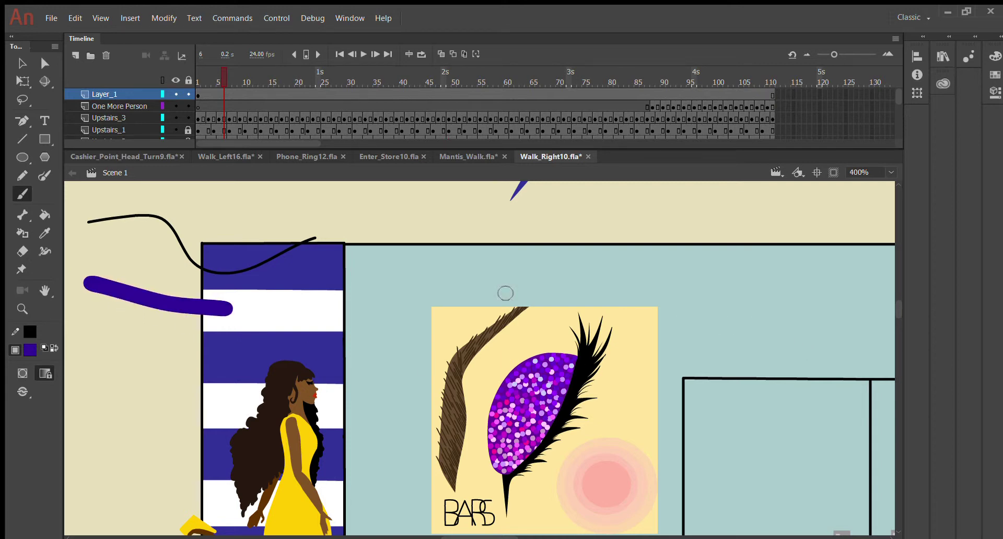
key("ctrl+z")
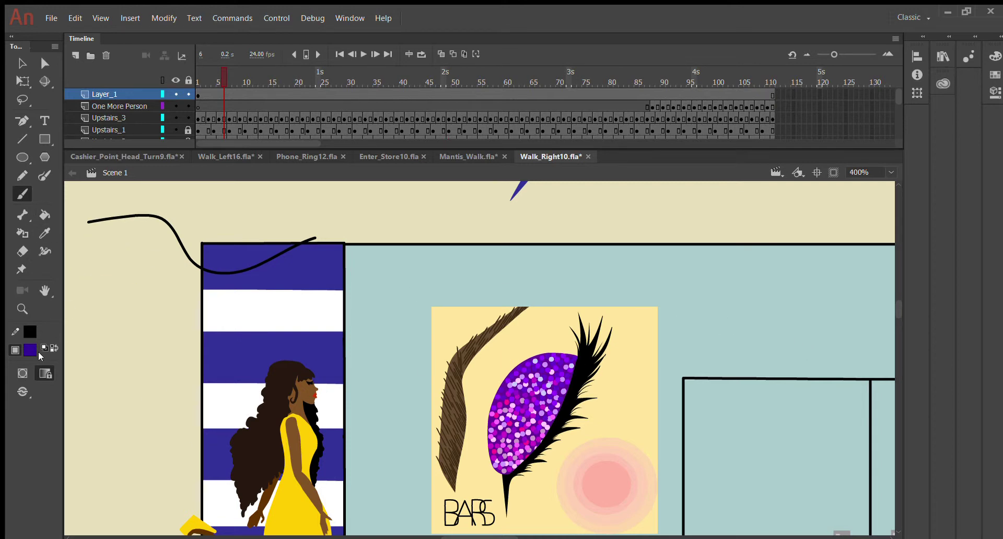
left_click(168, 392)
left_click_drag(81, 286, 316, 332)
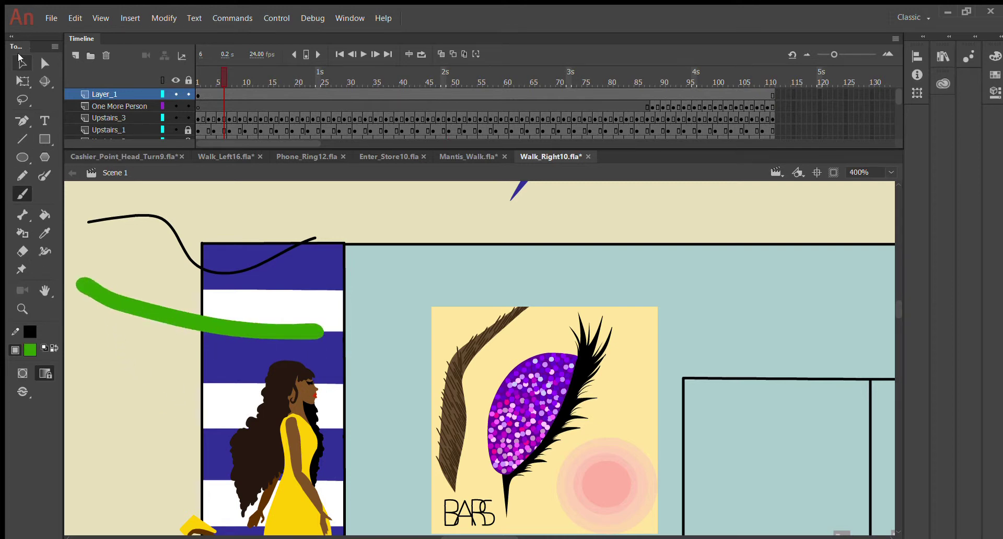
Reshape the green stroke into a pointed leaf by bulging its upper edge upward and deleting both rounded ends.
left_click(22, 63)
mouse_move(127, 294)
left_mouse_down()
mouse_move(142, 264)
mouse_move(184, 272)
mouse_move(163, 243)
mouse_move(170, 265)
left_mouse_up()
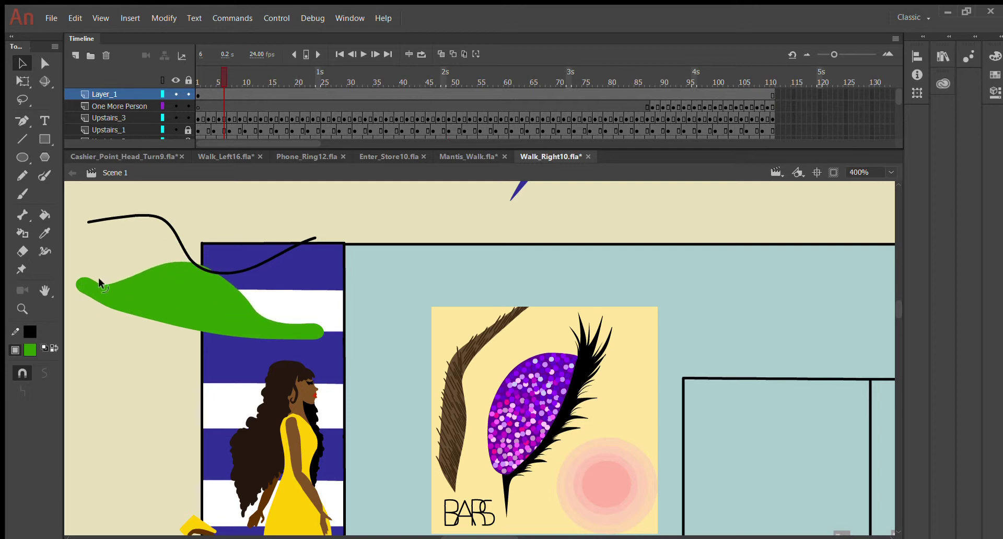
left_click_drag(98, 279, 72, 286)
left_click(77, 278)
key("Delete")
left_click_drag(258, 314, 282, 354)
key("ctrl+z")
left_click(309, 334)
key("Delete")
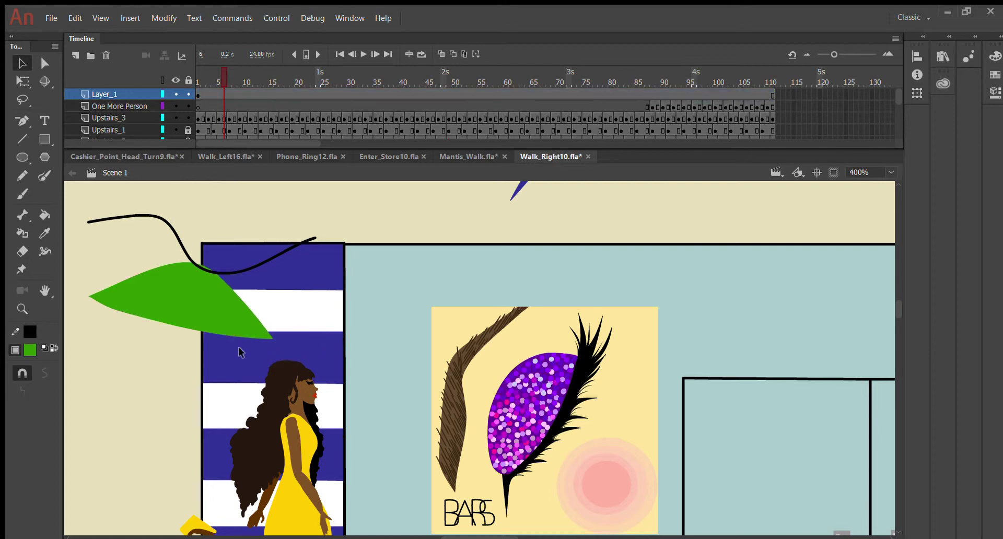
Lasso a strip along the leaf's upper edge and fill it with a darker green at 800% zoom.
key("ctrl+=")
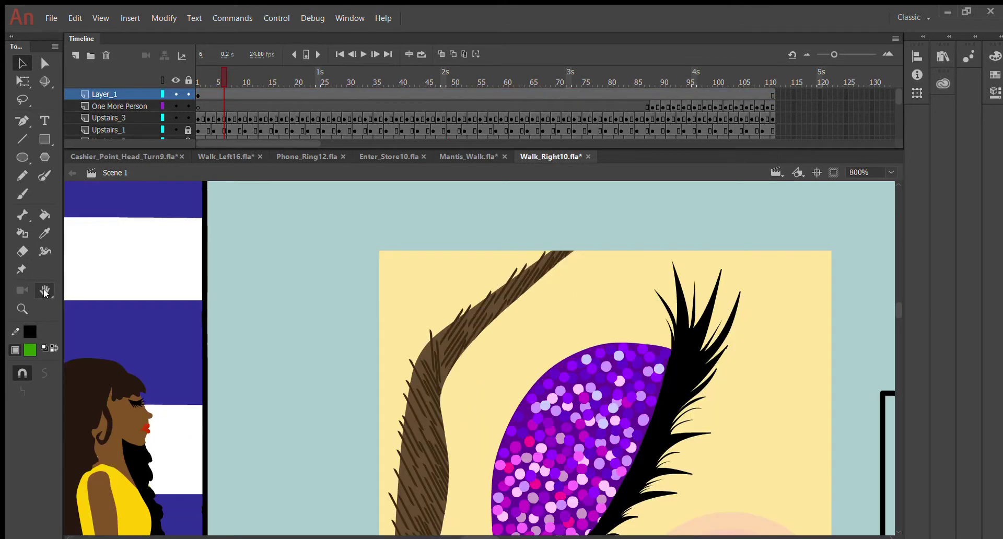
left_click_drag(486, 537, 462, 524)
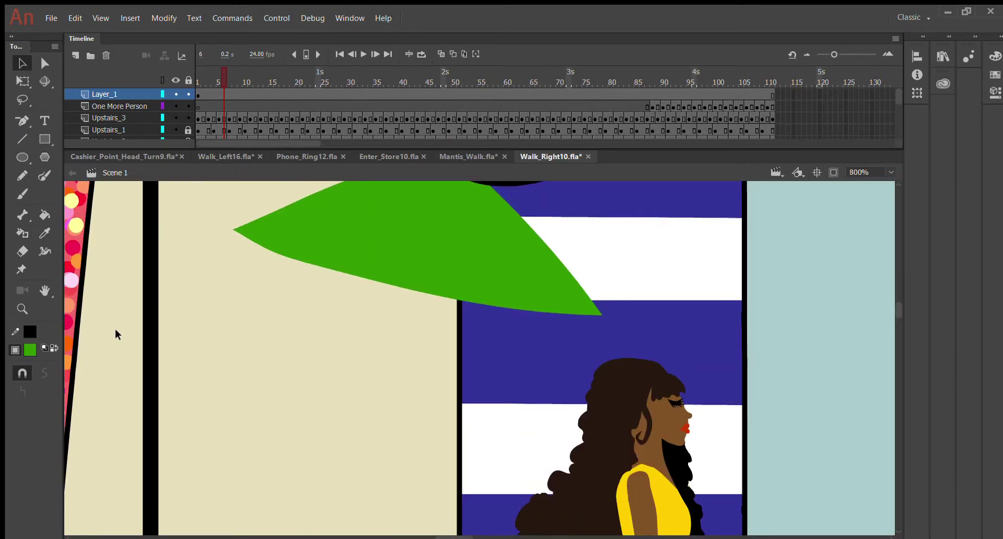
left_click(28, 350)
scroll(175, 311, "up", 5)
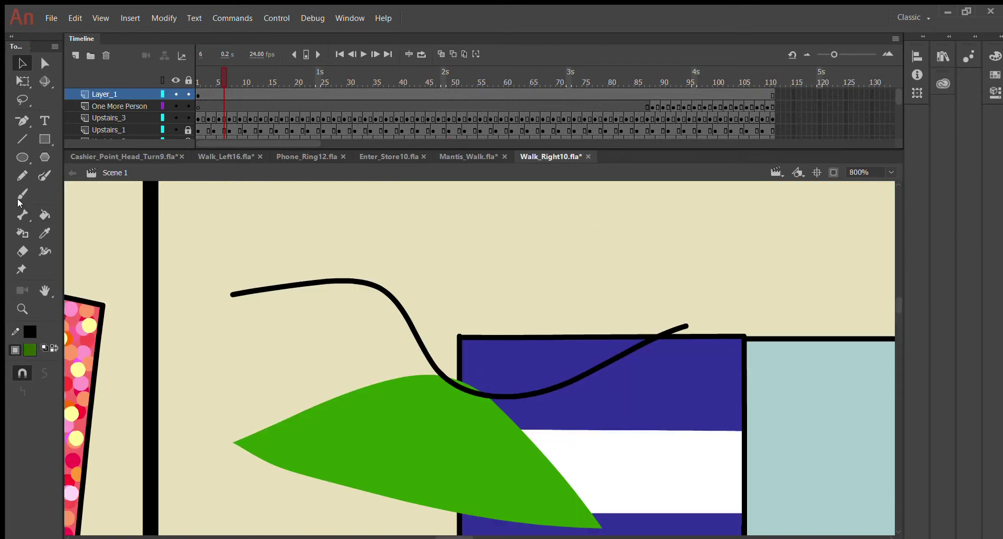
left_click(23, 98)
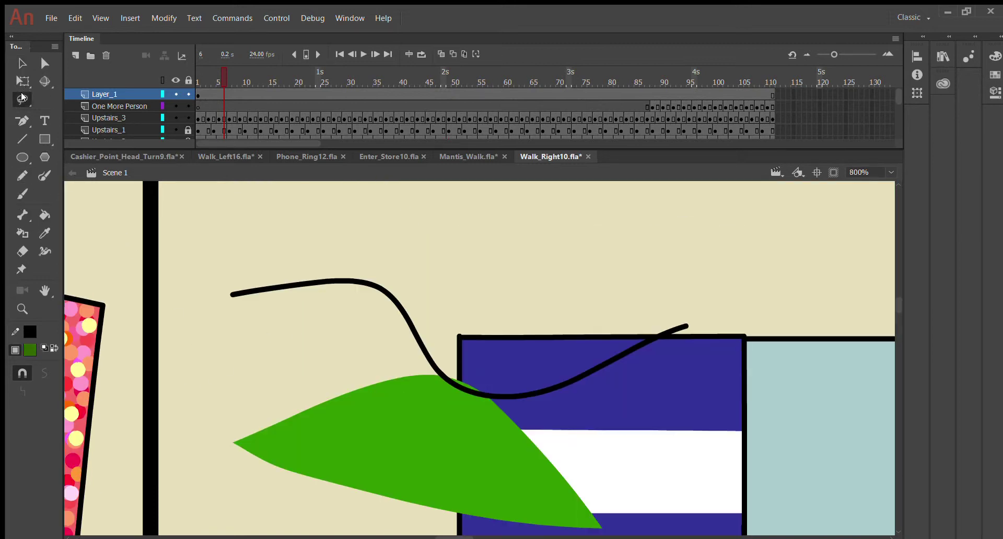
scroll(478, 337, "down", 3)
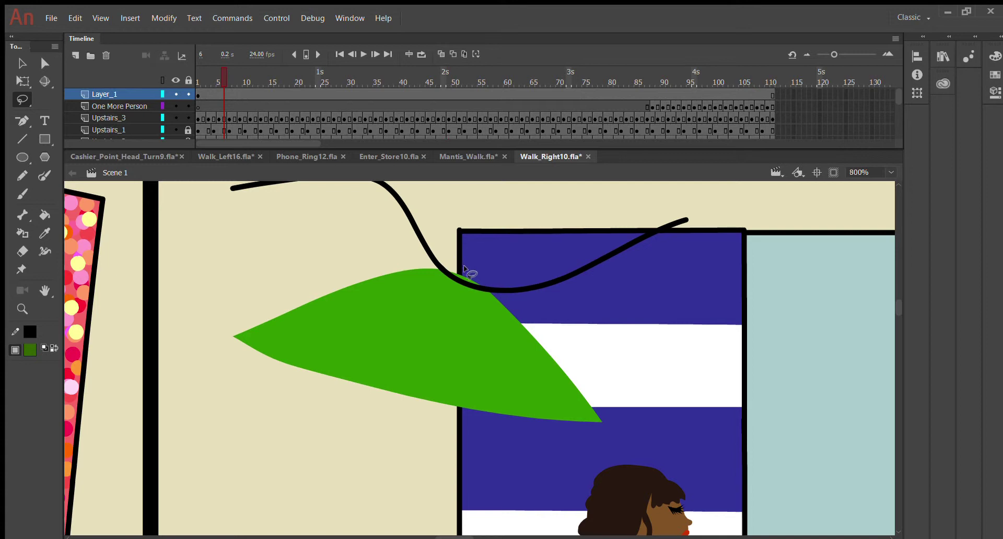
mouse_move(481, 283)
left_mouse_down()
mouse_move(380, 288)
mouse_move(227, 360)
mouse_move(197, 334)
mouse_move(280, 273)
mouse_move(414, 255)
mouse_move(479, 274)
left_mouse_up()
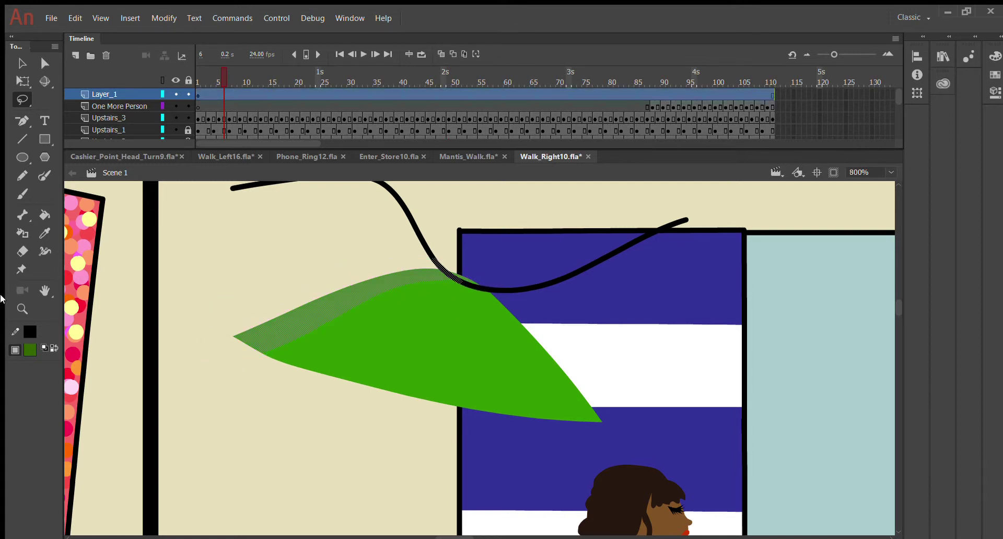
left_click(44, 215)
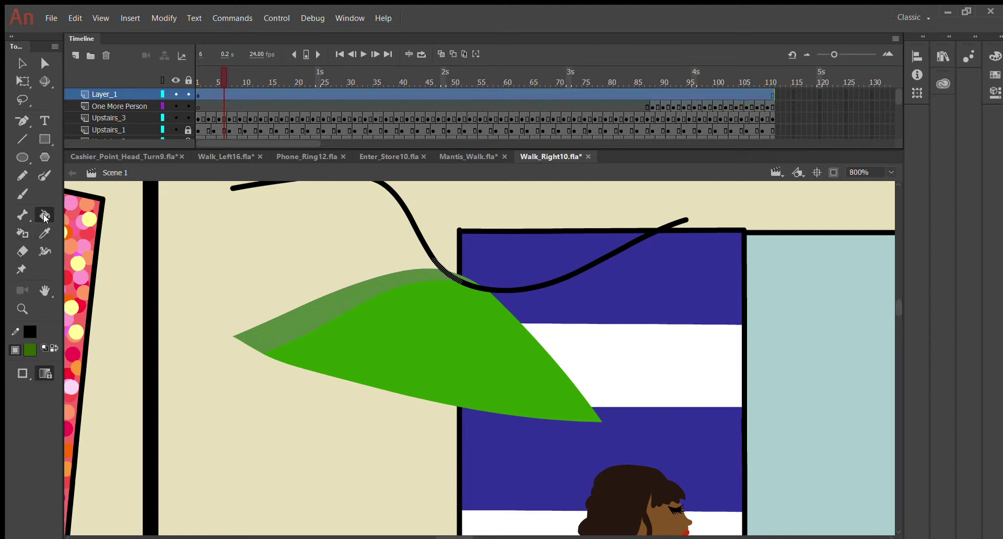
left_click(273, 330)
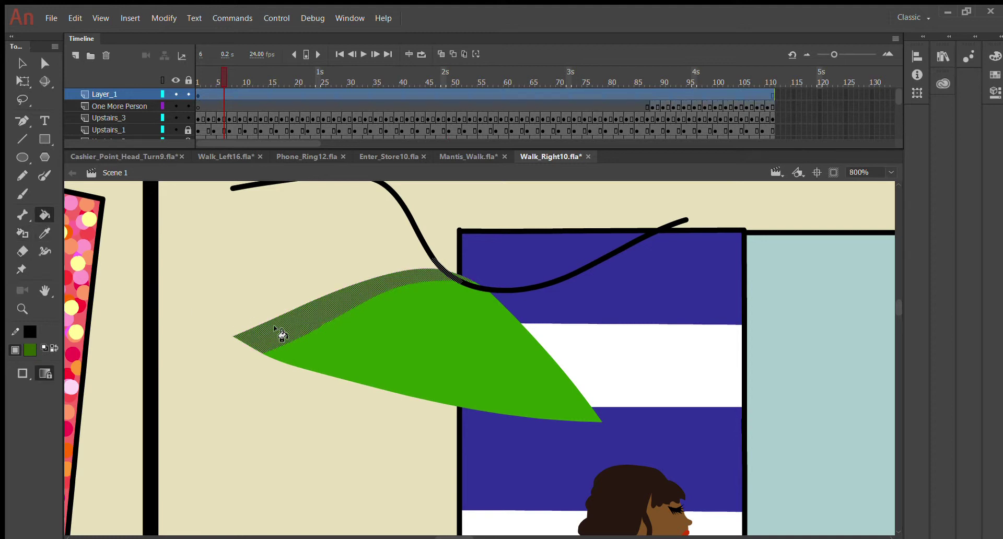
Undo the dark green shading on the leaf's upper edge.
key("v")
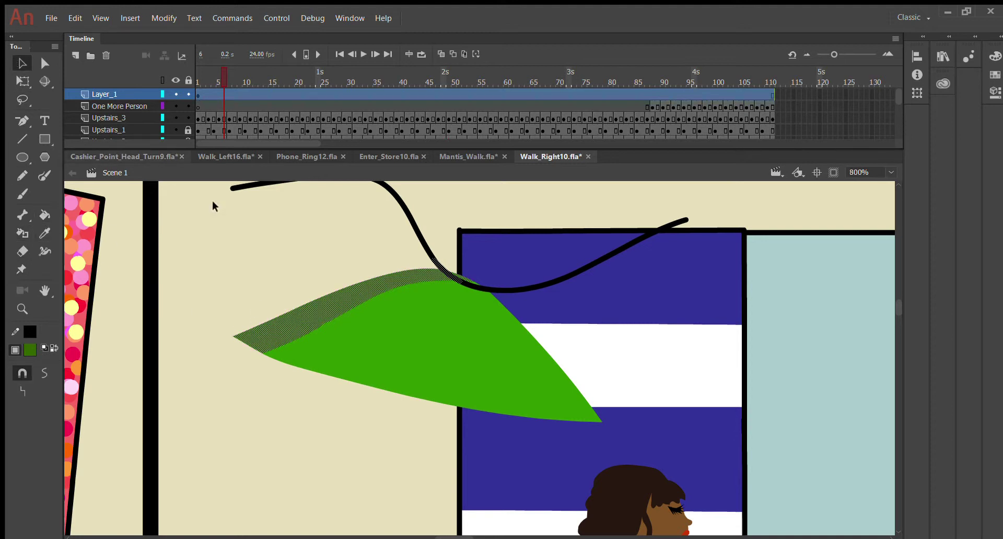
left_click(364, 229)
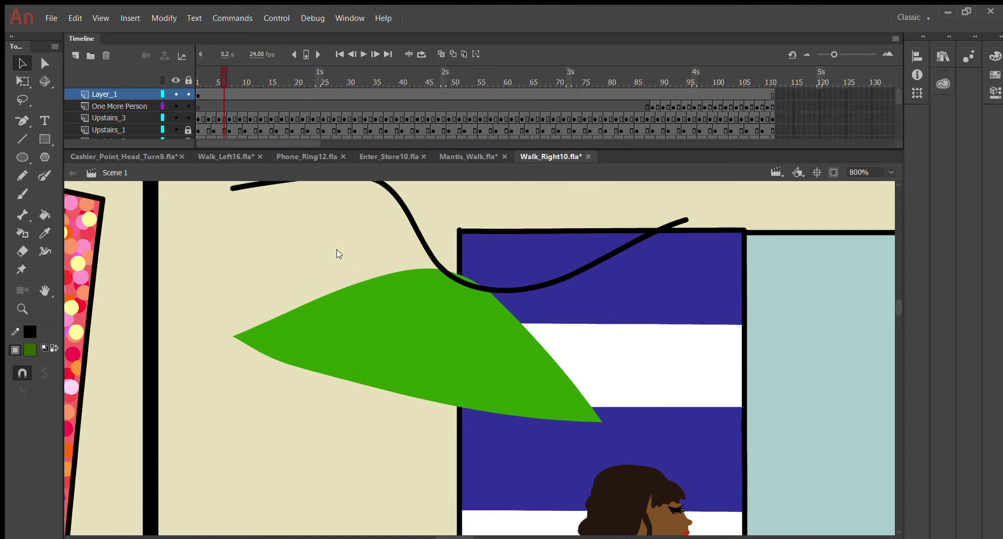
key("ctrl+shift+v")
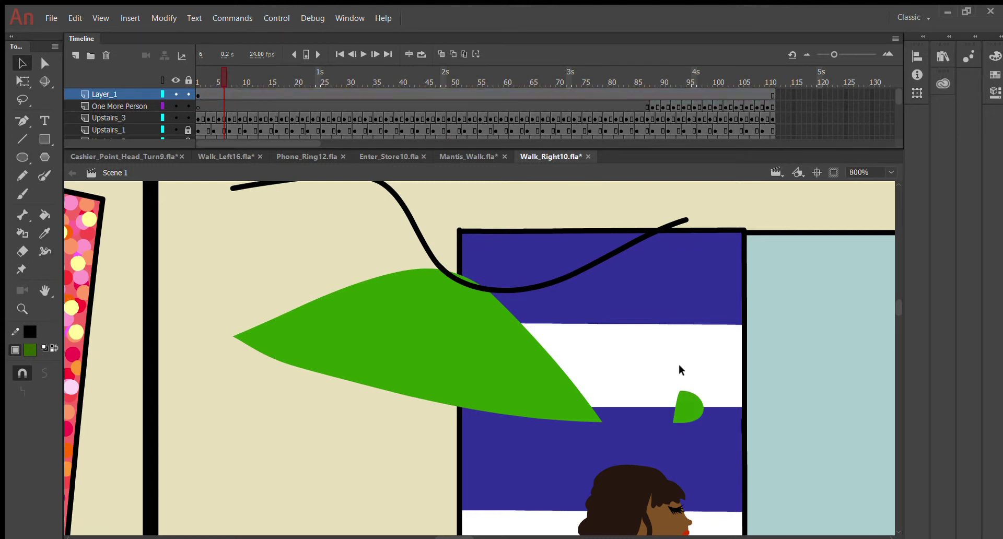
Delete the black line's segments, the small stray green piece and the green leaf from Layer_1.
left_click(510, 288)
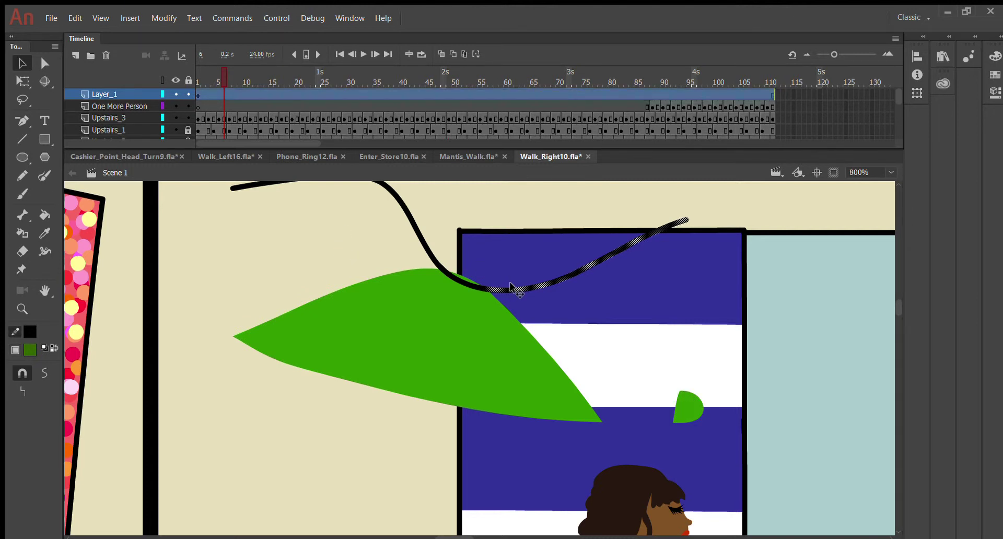
key("Delete")
left_click(464, 284)
left_click(465, 285)
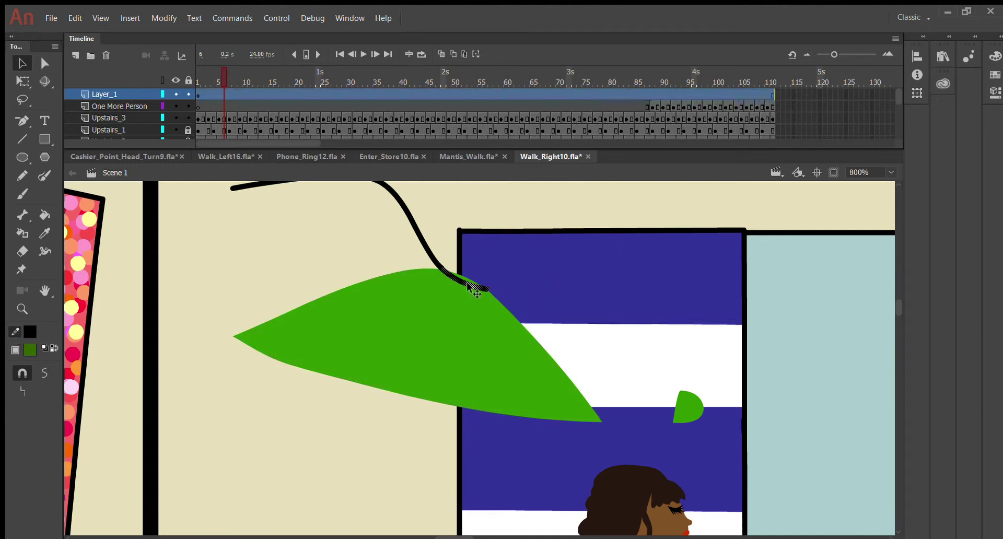
key("Delete")
left_click(682, 409)
key("Delete")
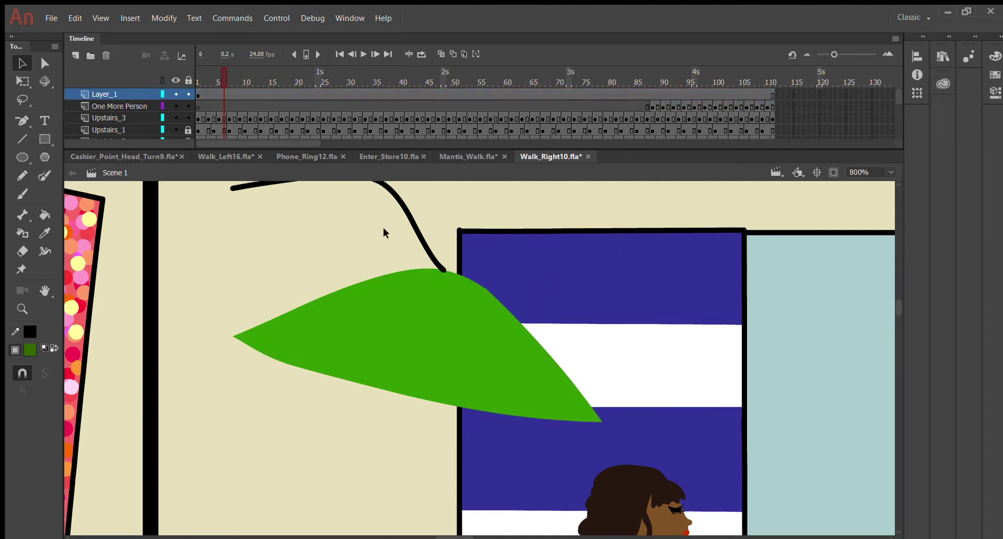
left_click(441, 265)
key("Delete")
left_click(433, 324)
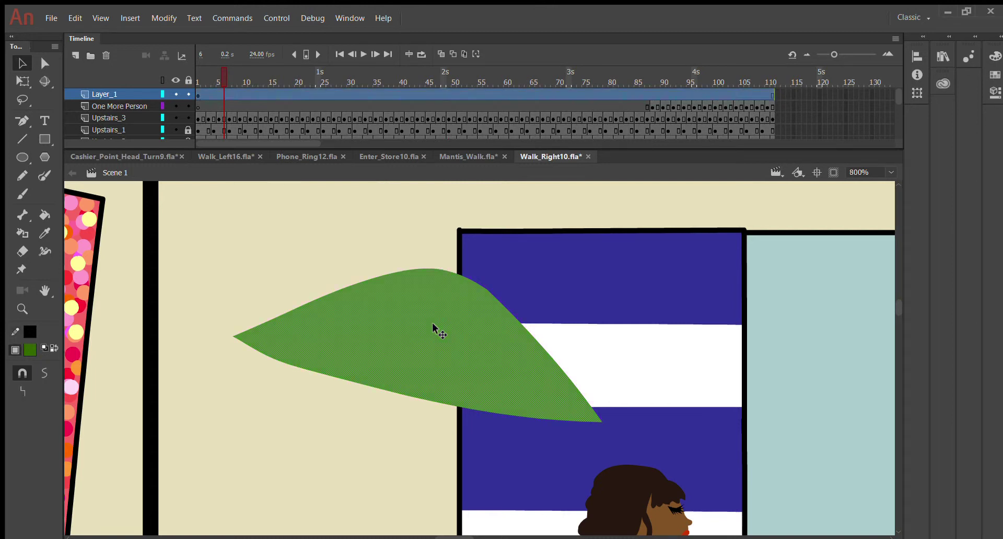
key("Delete")
Paint a wavy dark green stroke with the Brush tool beside the striped column and overlap it with bright green strokes.
left_click(22, 194)
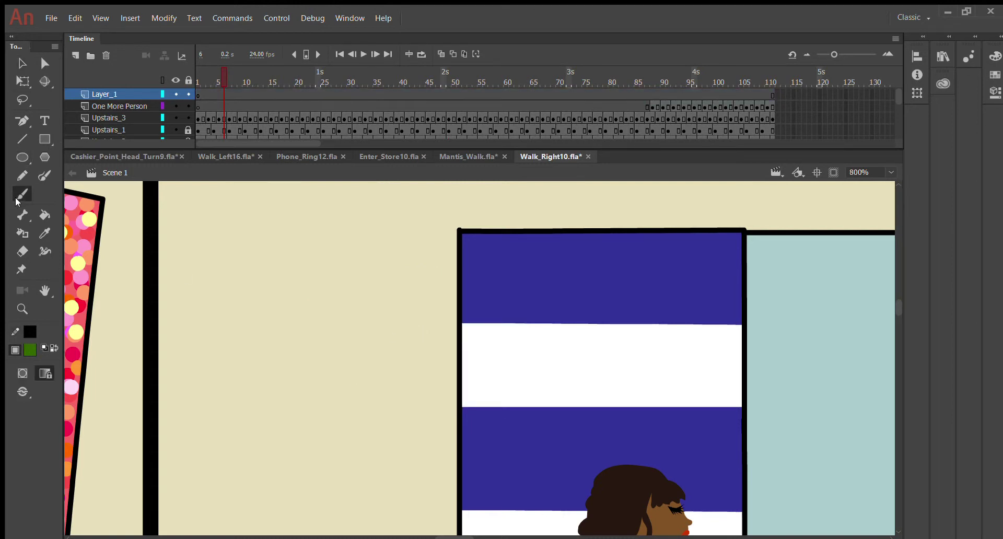
left_click_drag(197, 241, 247, 292)
mouse_move(317, 346)
left_mouse_down()
mouse_move(395, 346)
mouse_move(447, 406)
left_mouse_up()
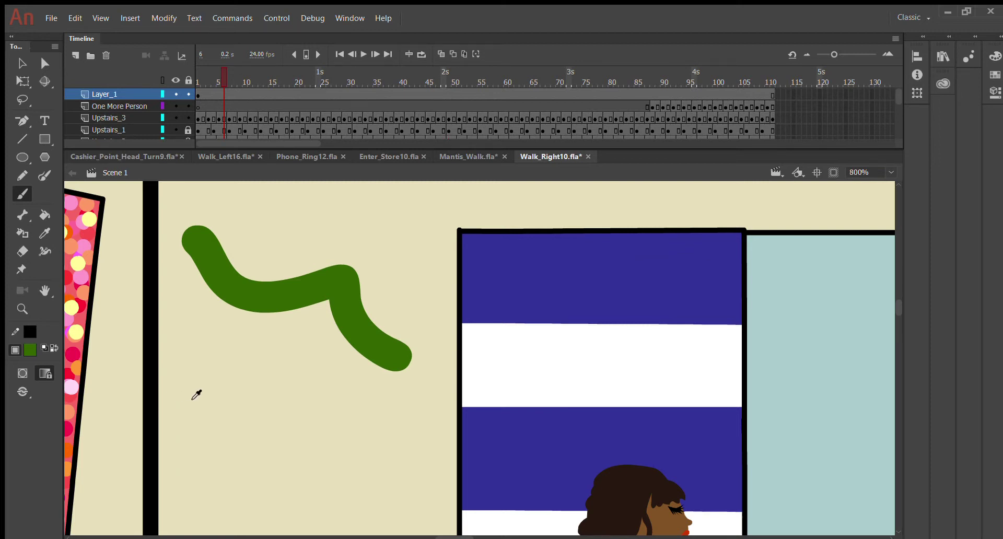
left_click(222, 398)
mouse_move(170, 241)
left_mouse_down()
mouse_move(303, 372)
mouse_move(398, 412)
mouse_move(414, 402)
mouse_move(314, 308)
mouse_move(277, 344)
left_mouse_up()
left_click_drag(346, 375, 377, 383)
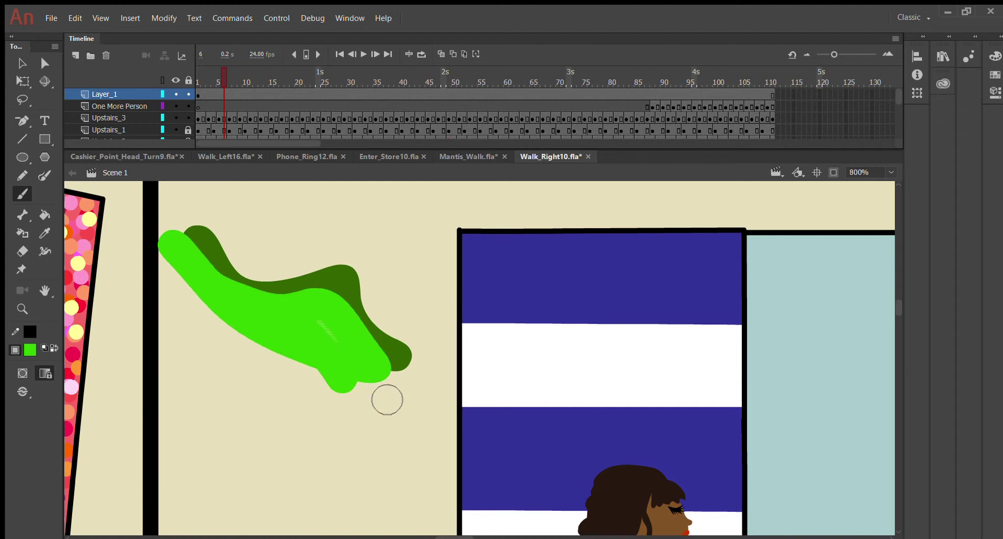
Delete the overlapping dark and bright green strokes beside the striped column.
left_click(22, 63)
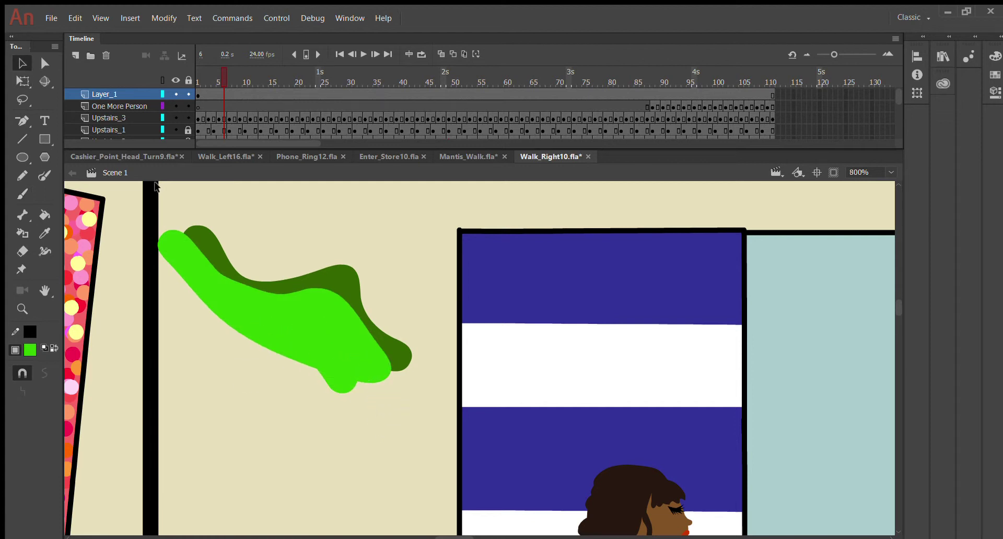
mouse_move(134, 207)
left_mouse_down()
mouse_move(238, 302)
mouse_move(228, 337)
mouse_move(258, 408)
left_mouse_up()
key("Delete")
left_click_drag(242, 240, 417, 447)
key("Delete")
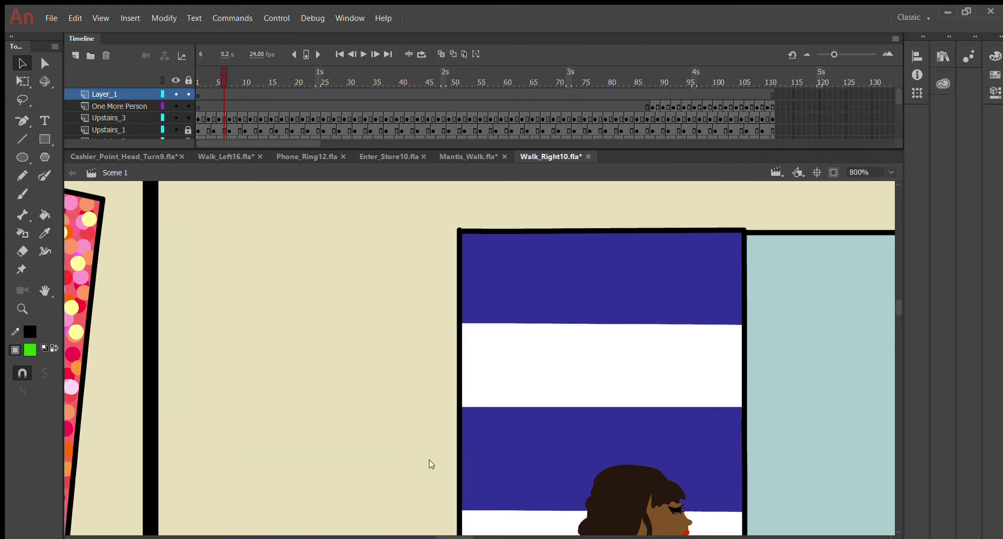